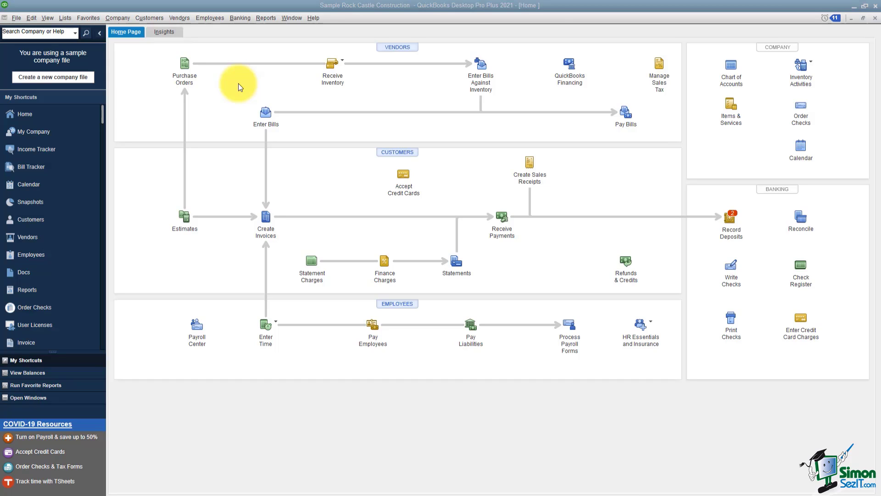
# Step: Open the Bank Feeds Center, skip the Advanced Bank Feeds notice, and show the ANYTIME Financial Checking account's transaction list
pyautogui.click(238, 19)
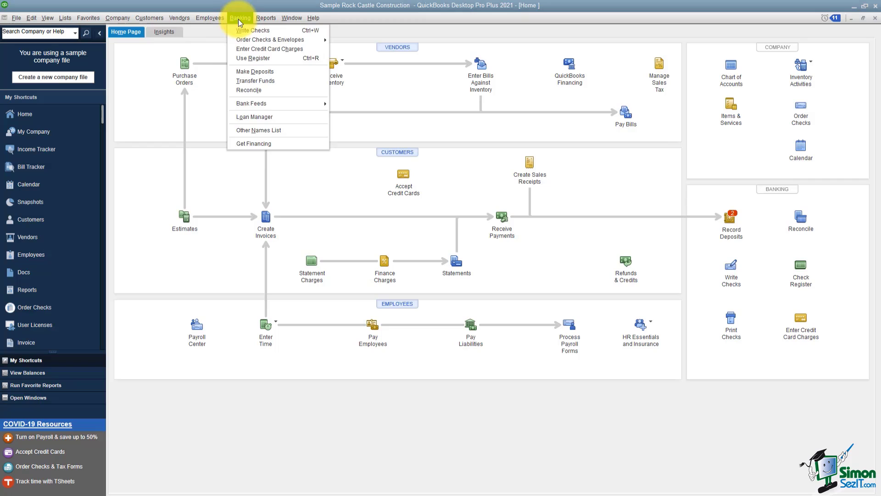
pyautogui.moveTo(274, 103)
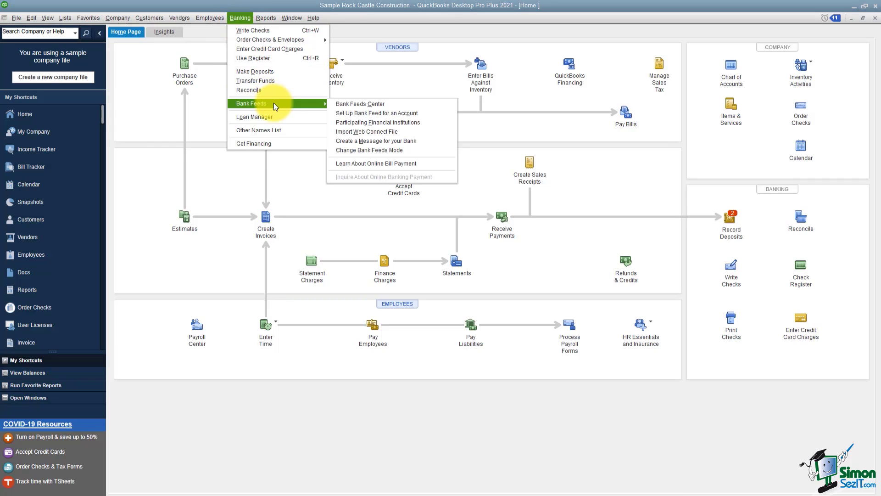
pyautogui.click(342, 107)
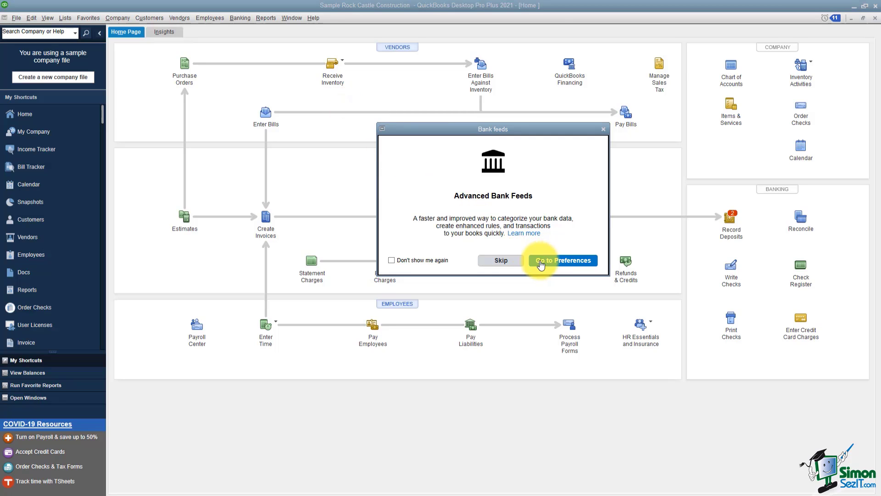
pyautogui.click(501, 261)
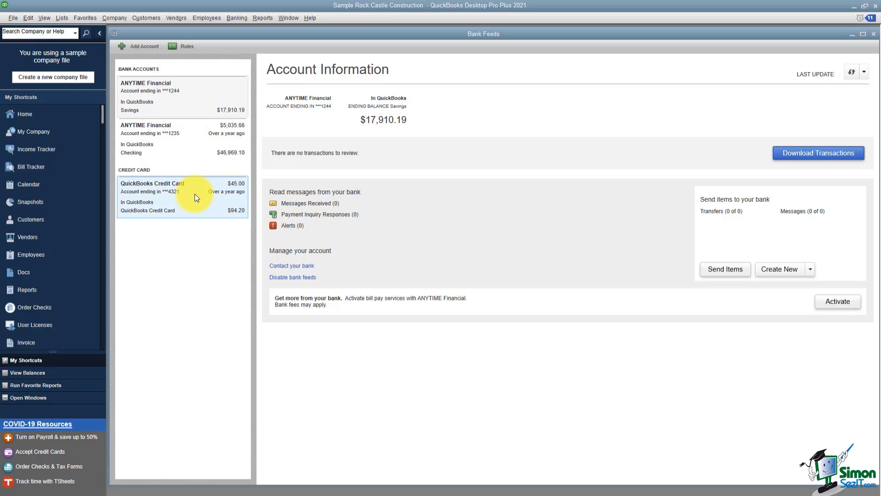
pyautogui.click(194, 153)
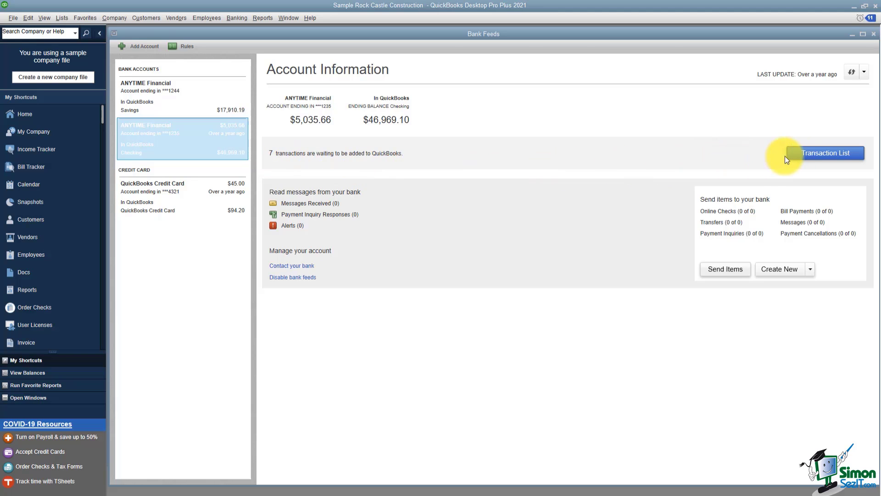
pyautogui.click(801, 156)
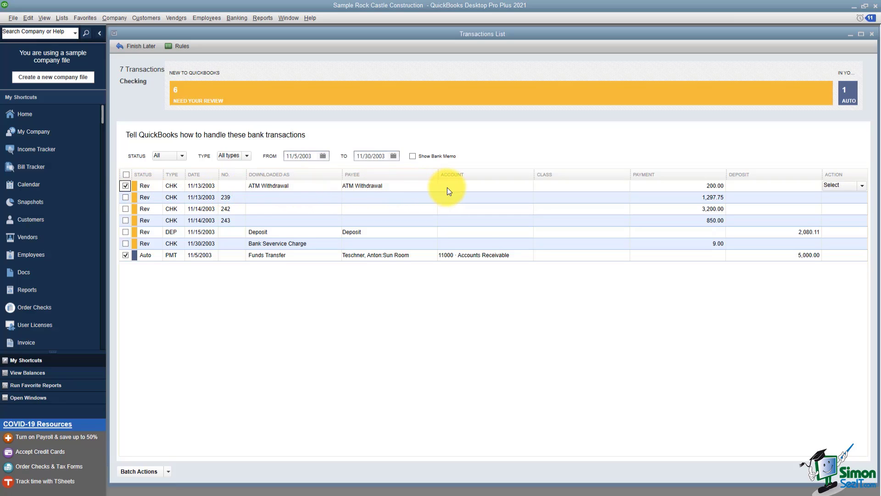
# Step: Look at the account and action choices for the ATM Withdrawal, and close the bank feed windows to return to the maximized Home page
pyautogui.click(473, 186)
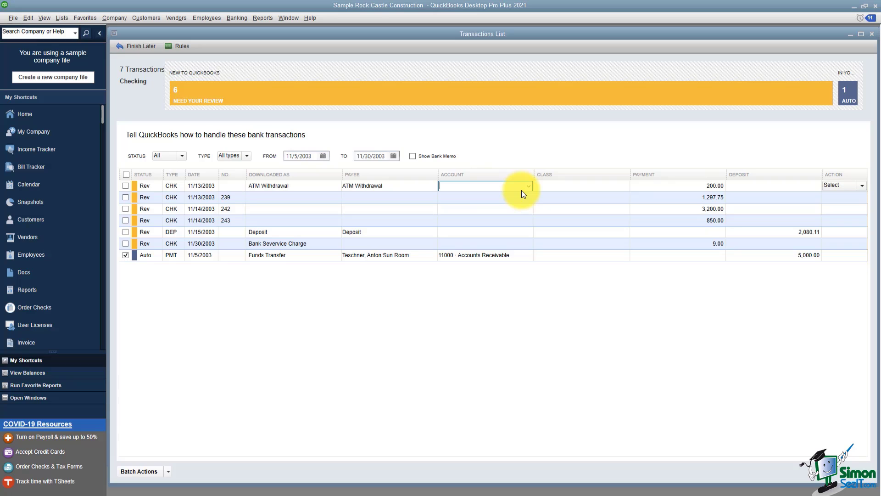
pyautogui.click(860, 185)
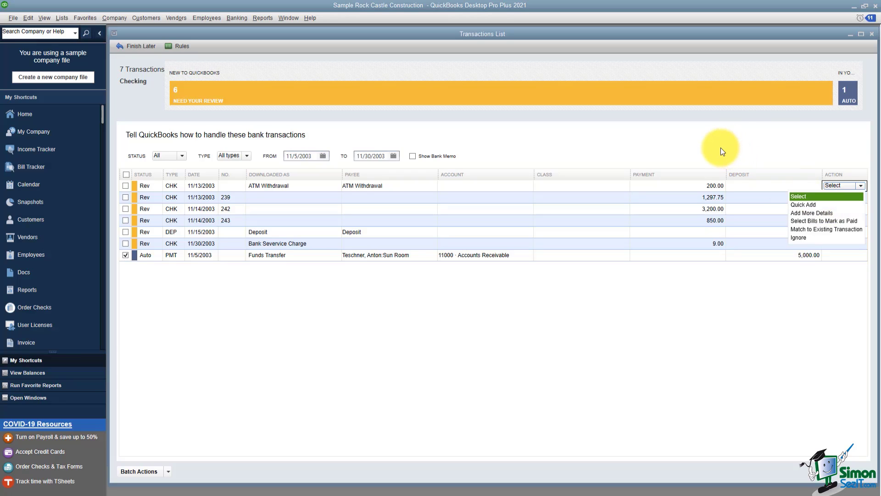
pyautogui.click(871, 34)
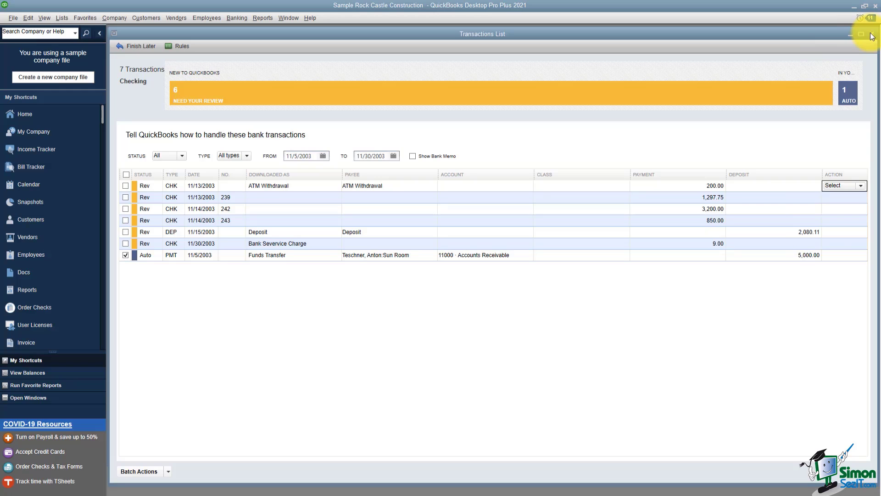
pyautogui.click(870, 33)
pyautogui.click(871, 33)
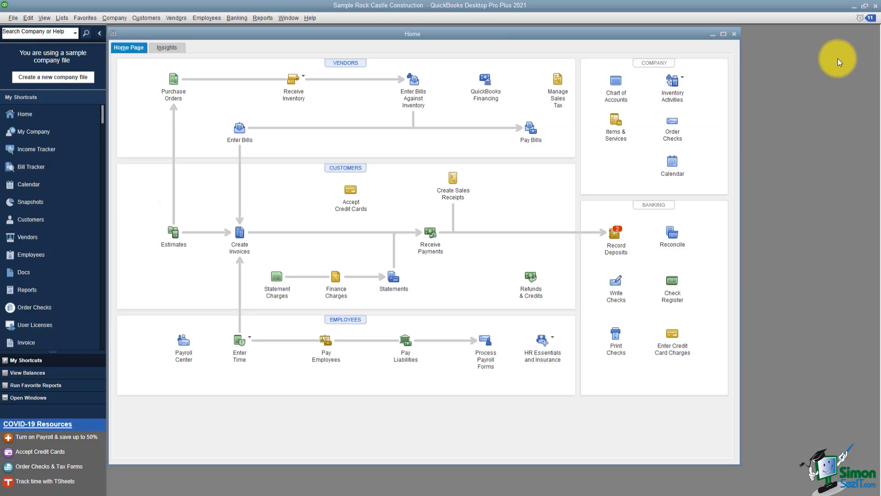
pyautogui.click(723, 34)
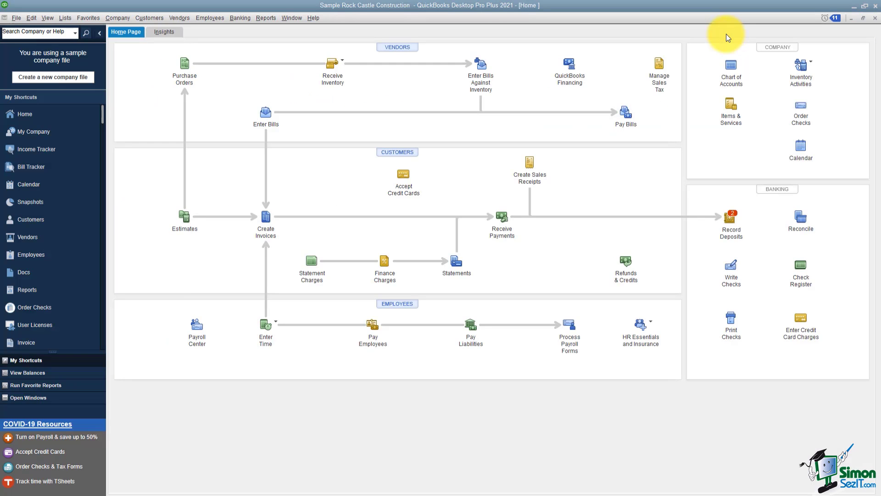
# Step: Go to the bank feed preferences from the Advanced Bank Feeds notice and switch the company's bank feeds to Advanced Mode
pyautogui.click(234, 19)
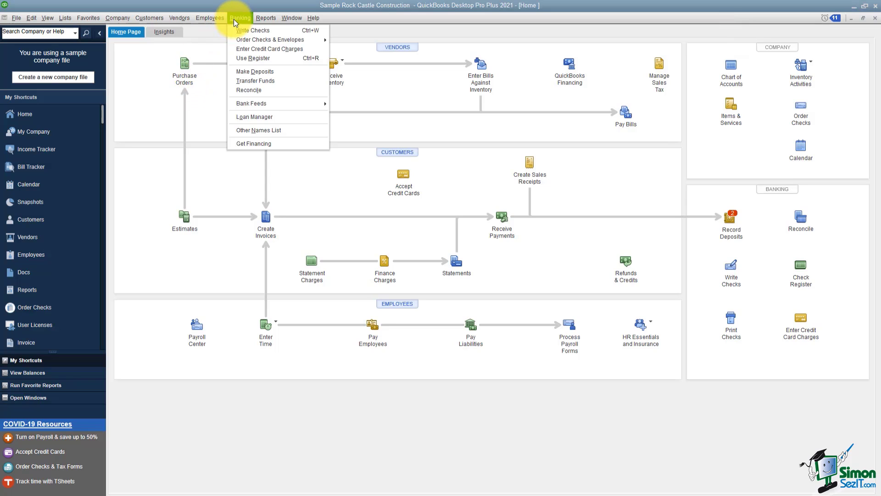
pyautogui.moveTo(250, 103)
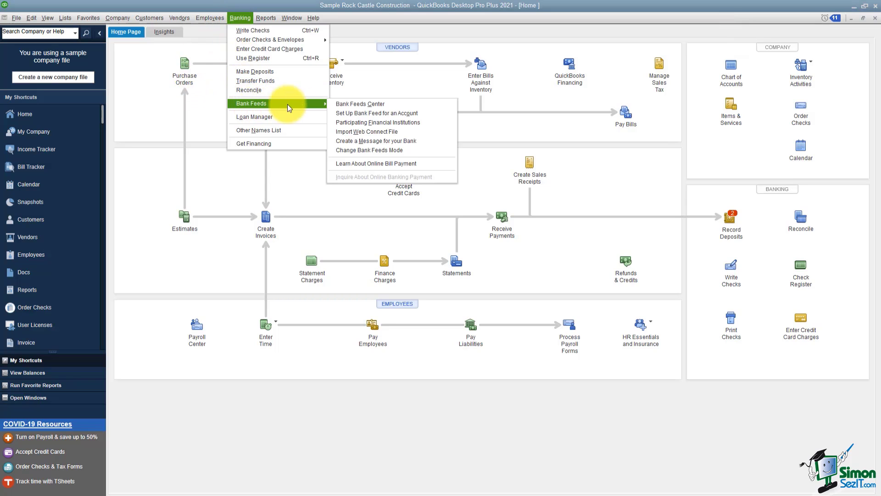
pyautogui.click(351, 104)
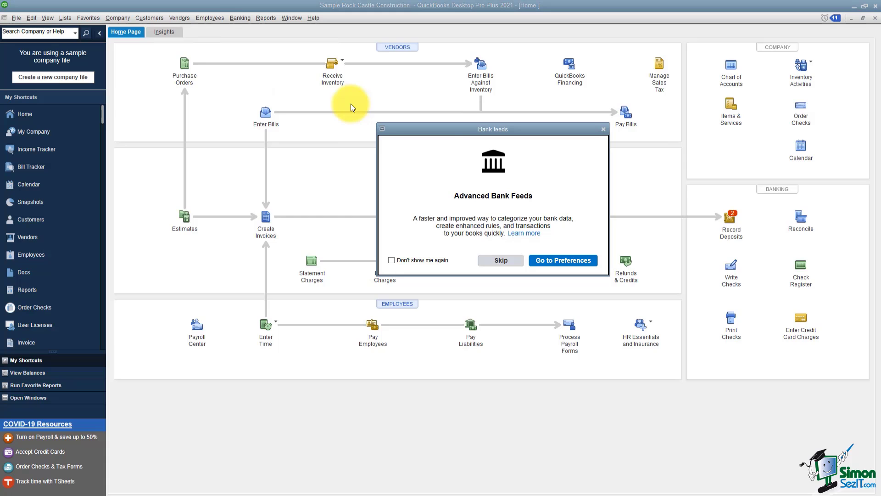
pyautogui.click(556, 260)
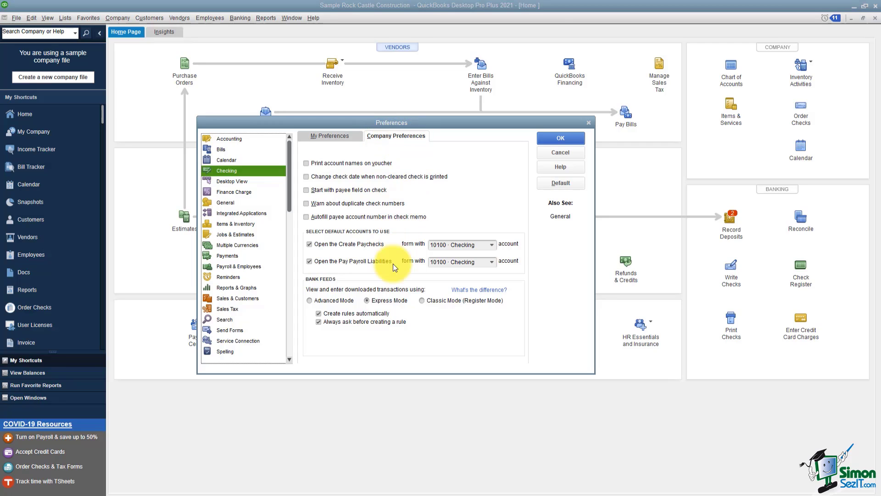
pyautogui.click(309, 300)
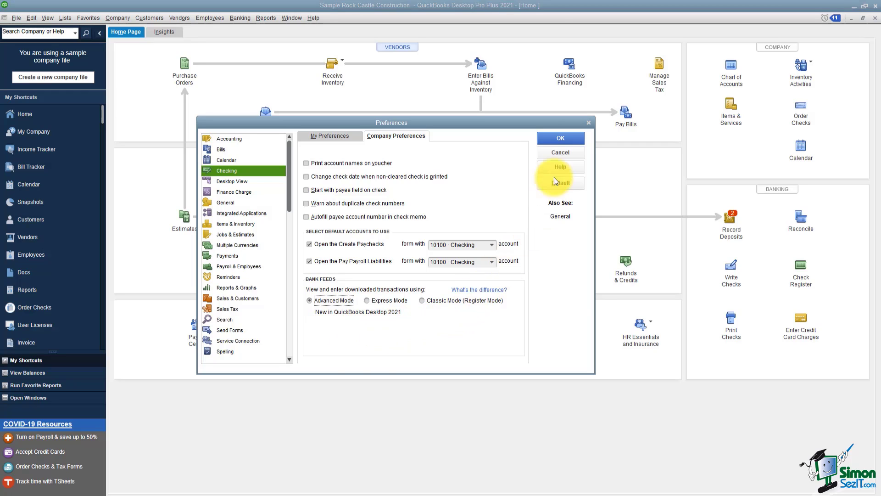
pyautogui.click(561, 138)
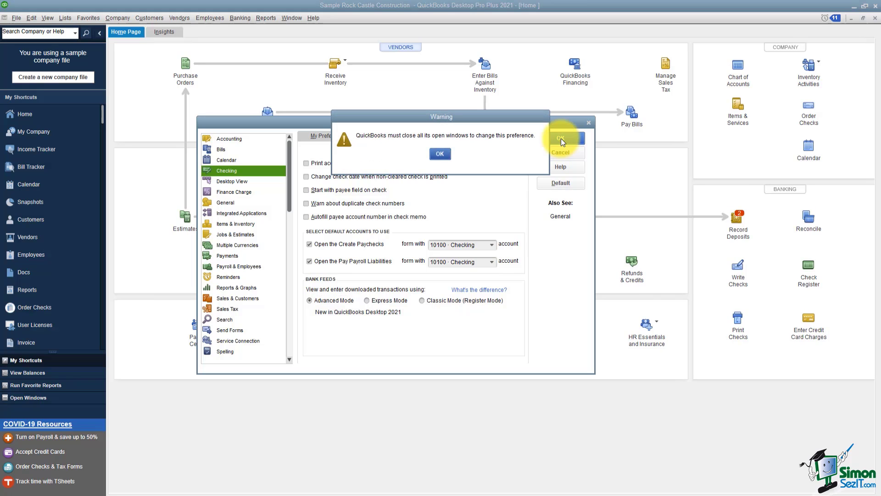
pyautogui.click(441, 154)
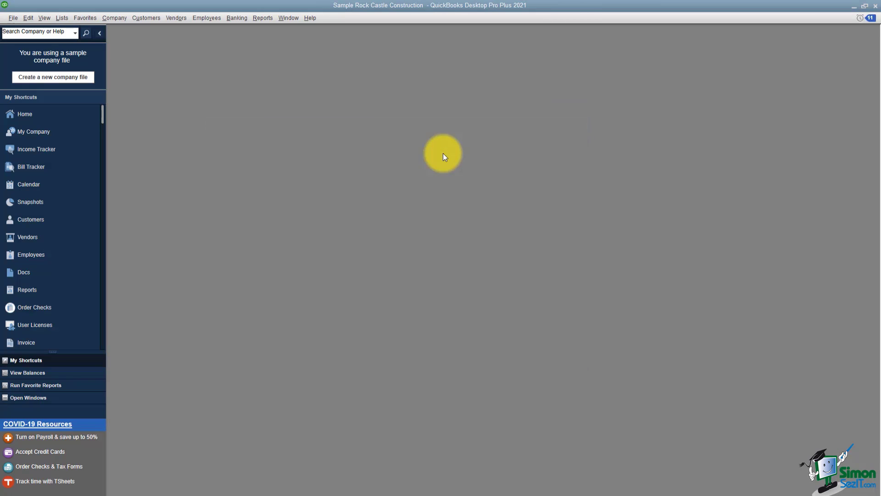
# Step: Reopen the Bank Feeds Center in Advanced Mode, skipping the Advanced Bank Feeds notice
pyautogui.click(239, 18)
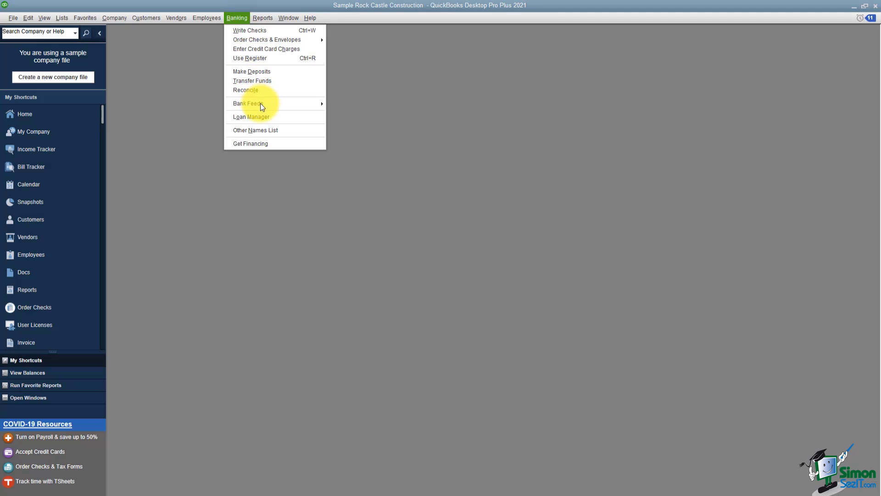
pyautogui.moveTo(261, 104)
pyautogui.click(341, 105)
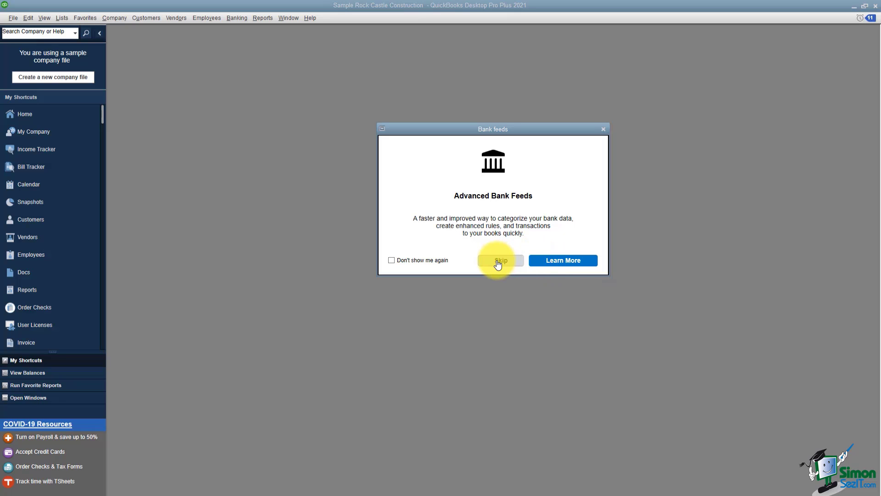
pyautogui.click(497, 265)
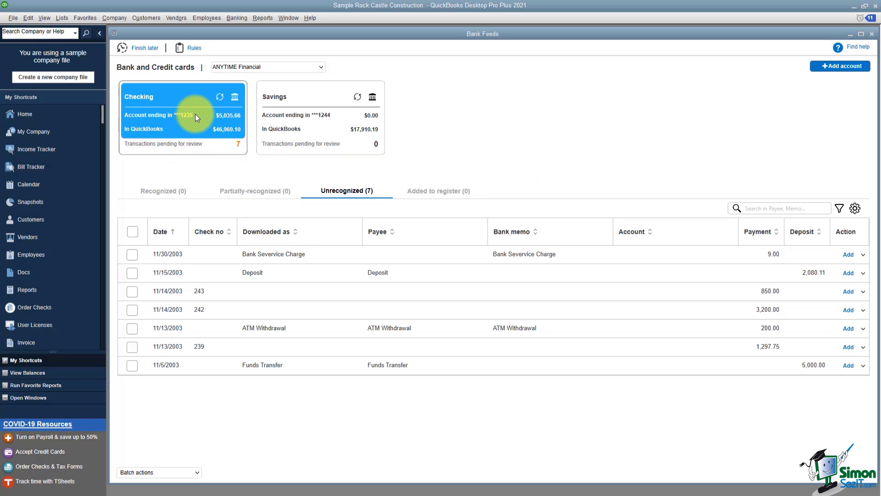
# Step: Compare the Savings and Checking feeds, and view Checking's recognized and partially recognized transactions
pyautogui.click(285, 117)
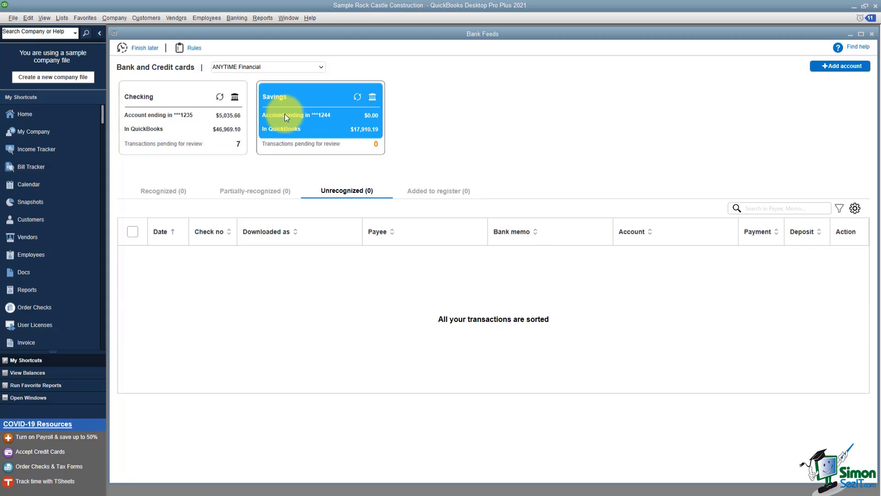
pyautogui.click(197, 116)
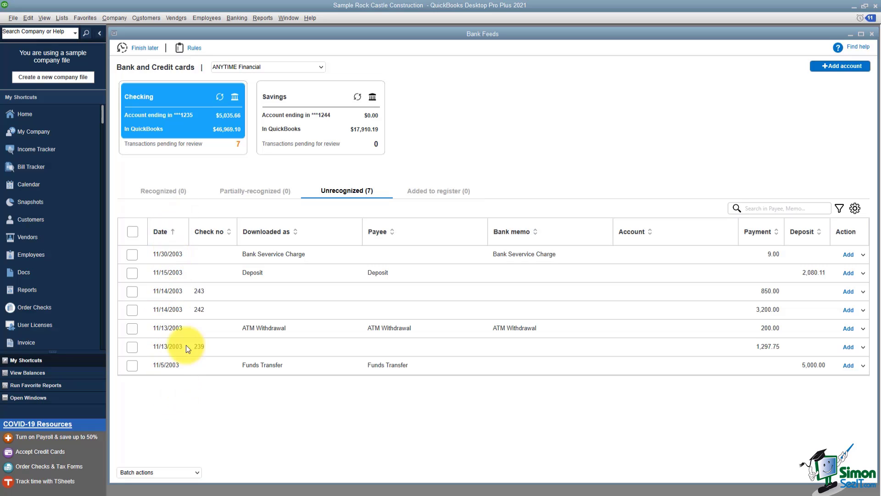
pyautogui.click(164, 191)
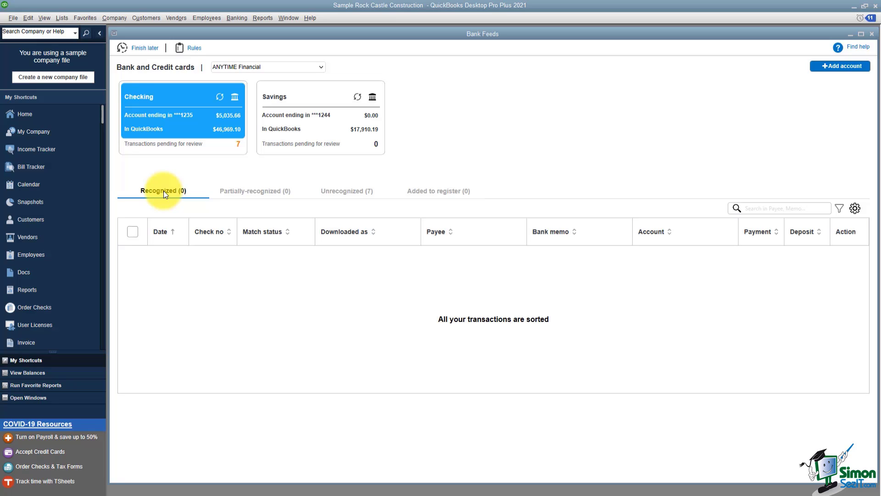
pyautogui.click(232, 192)
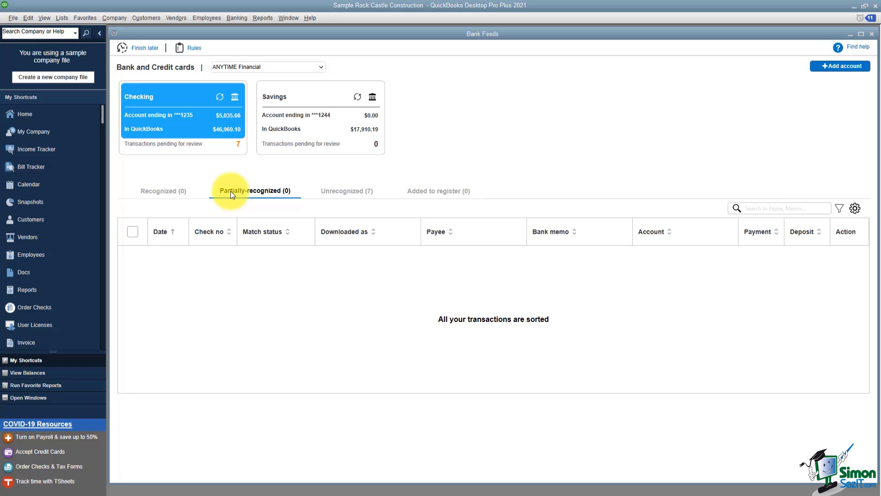
# Step: Show Checking's unrecognized transactions, select the three most recent ones, and look at the available batch actions without applying any
pyautogui.click(342, 194)
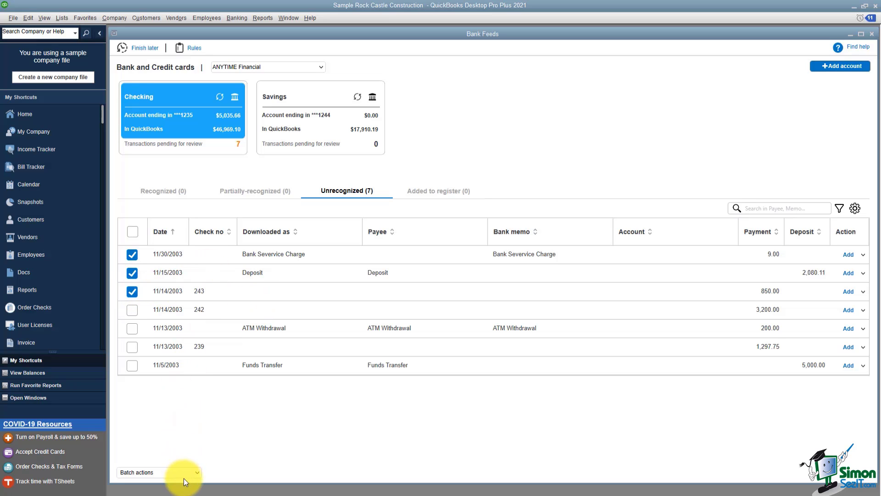
pyautogui.click(197, 471)
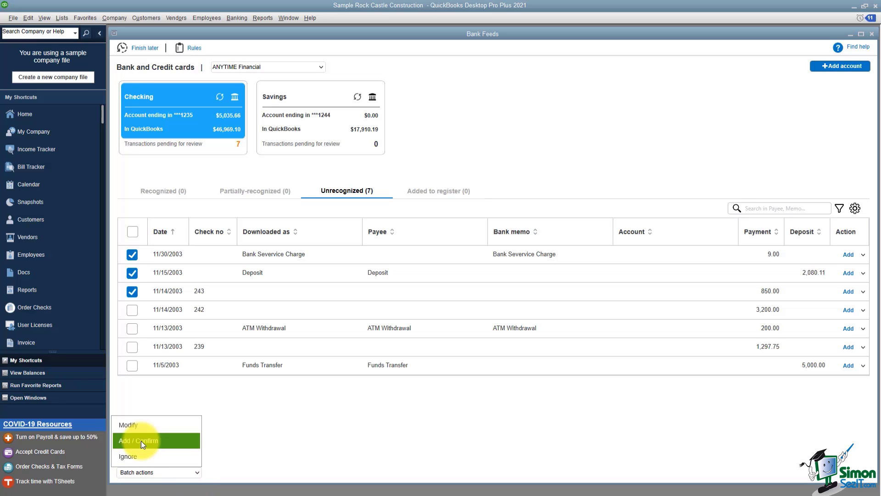
pyautogui.click(194, 395)
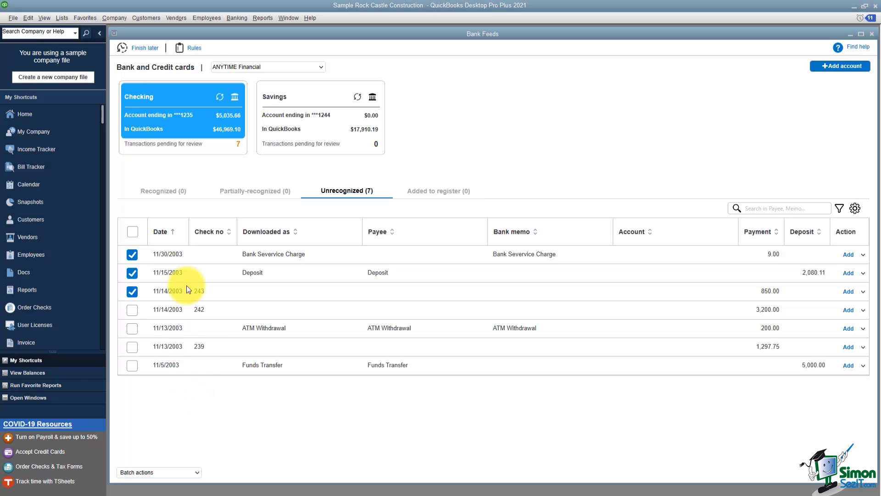
# Step: Start a new bank feed rule from the rules list and apply it to Money out transactions
pyautogui.click(195, 49)
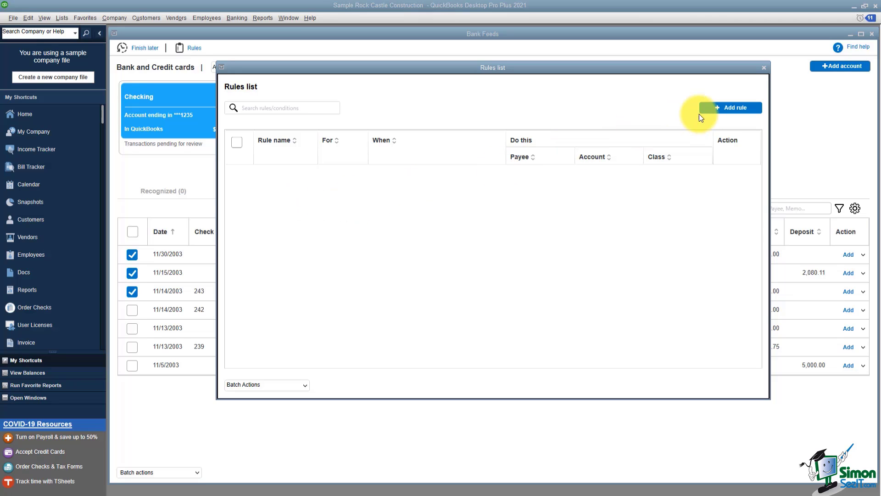
pyautogui.click(717, 110)
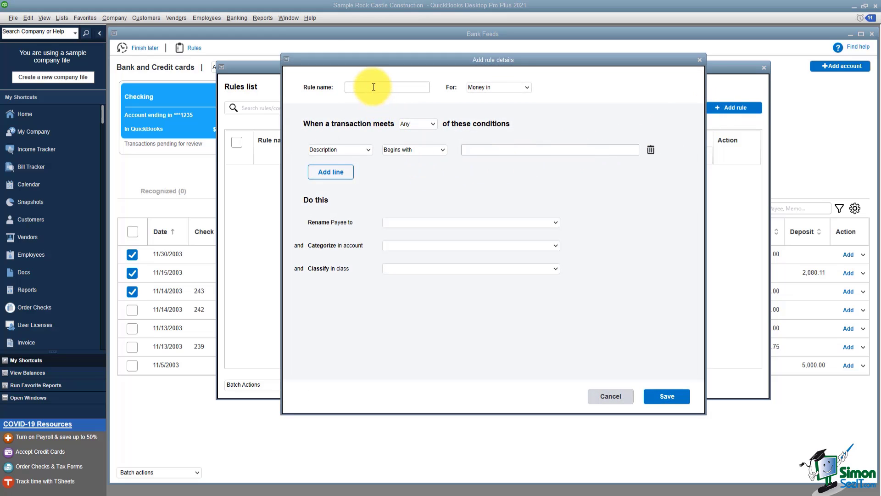
pyautogui.click(527, 87)
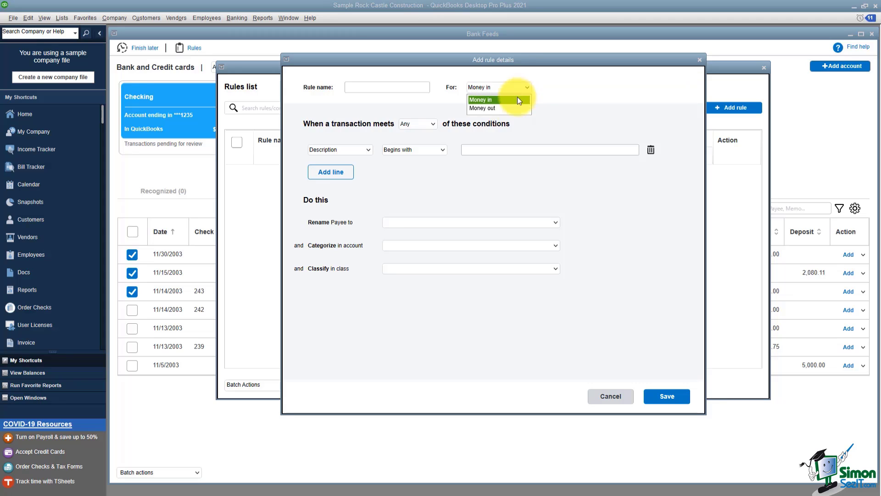
pyautogui.click(509, 108)
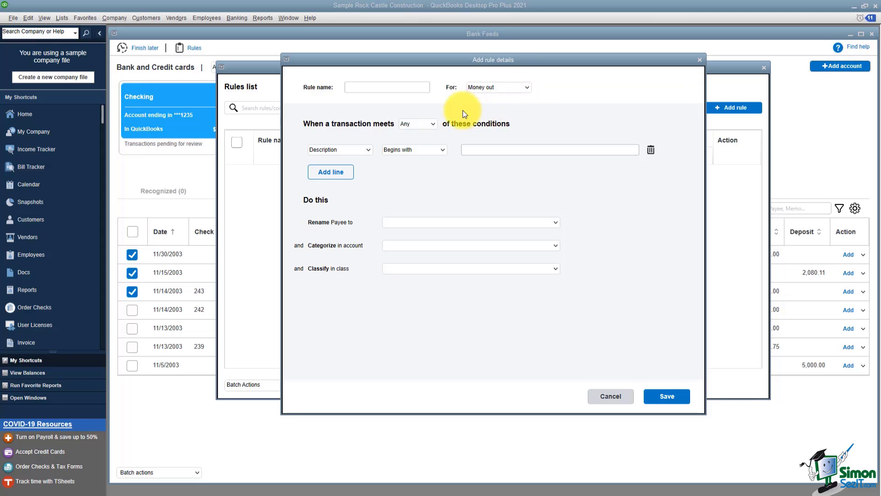
# Step: Keep the rule matching Any of its conditions and base the first condition on Description
pyautogui.click(434, 124)
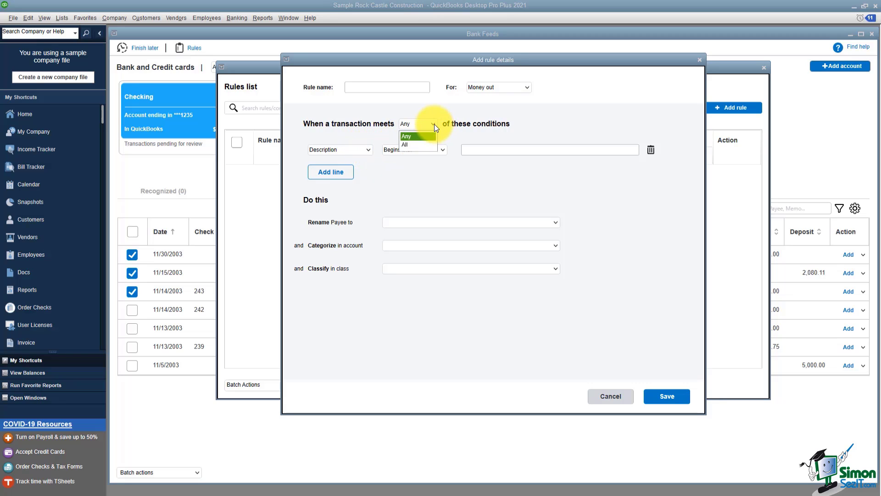
pyautogui.click(371, 134)
pyautogui.click(369, 150)
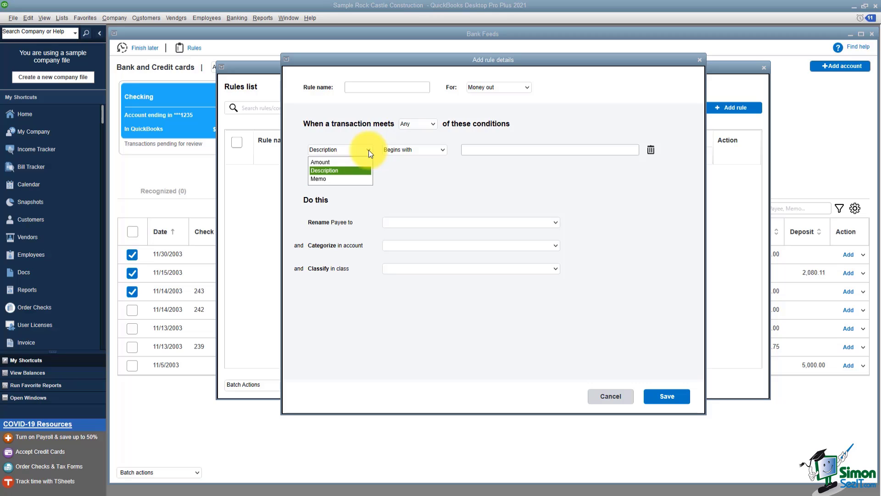
pyautogui.click(346, 170)
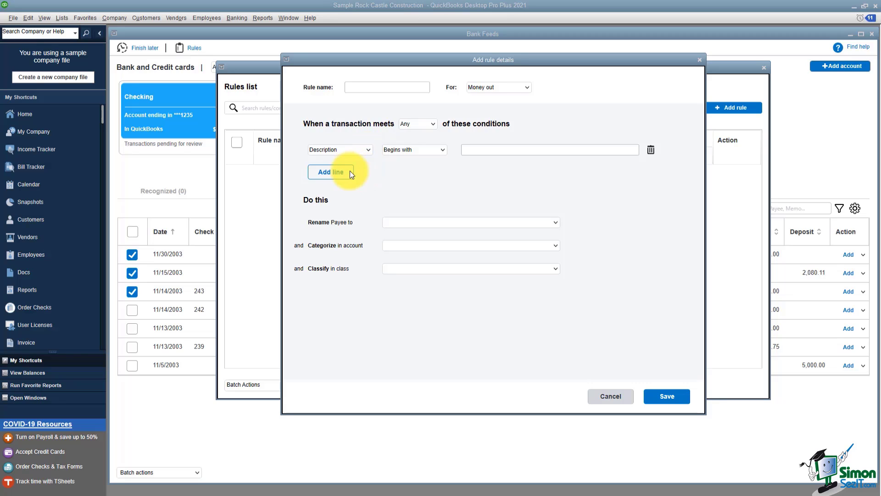
# Step: Set the Description condition to Contains, and discard the new rule without saving it
pyautogui.click(442, 150)
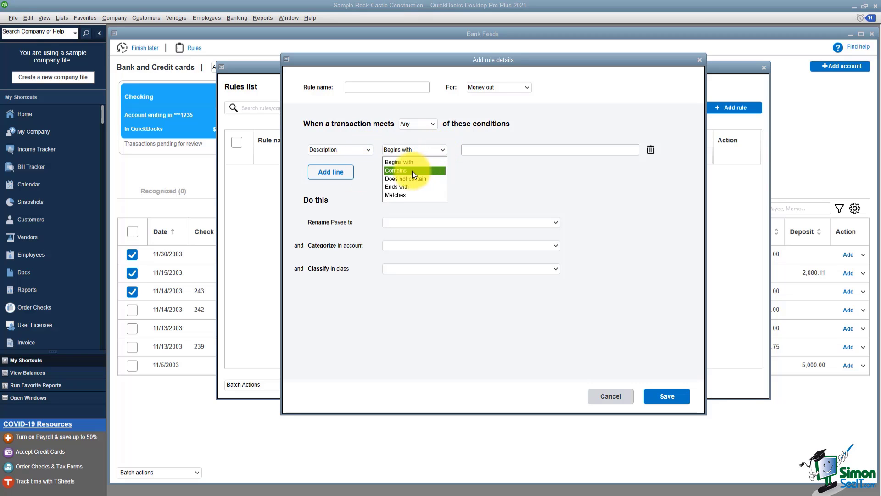
pyautogui.click(412, 170)
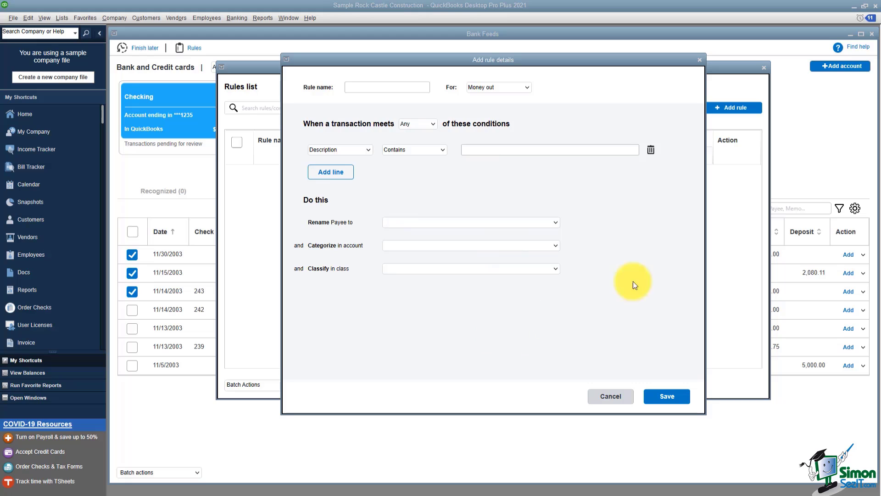
pyautogui.click(699, 59)
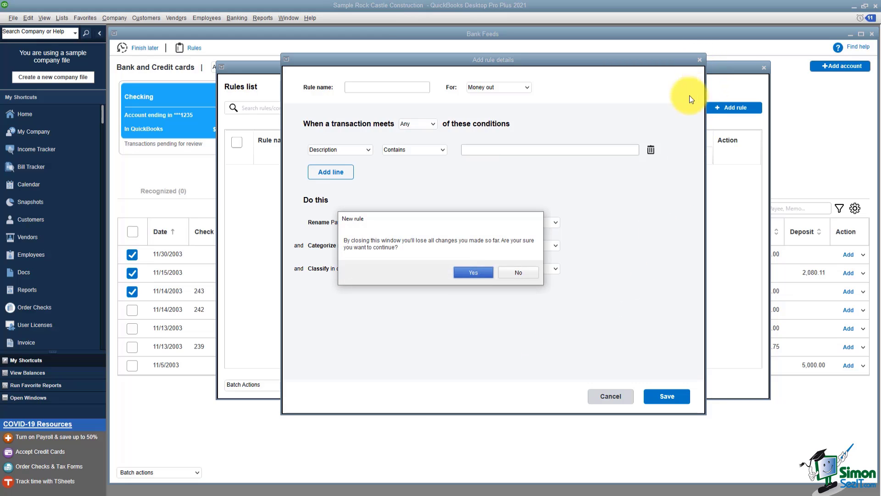
pyautogui.click(472, 271)
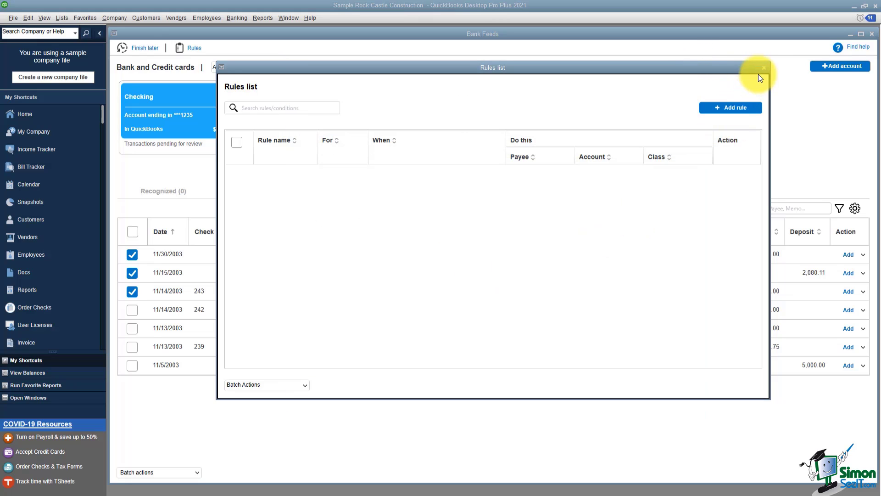
# Step: Close the rules list and Bank Feeds, and return to the Home page
pyautogui.click(762, 68)
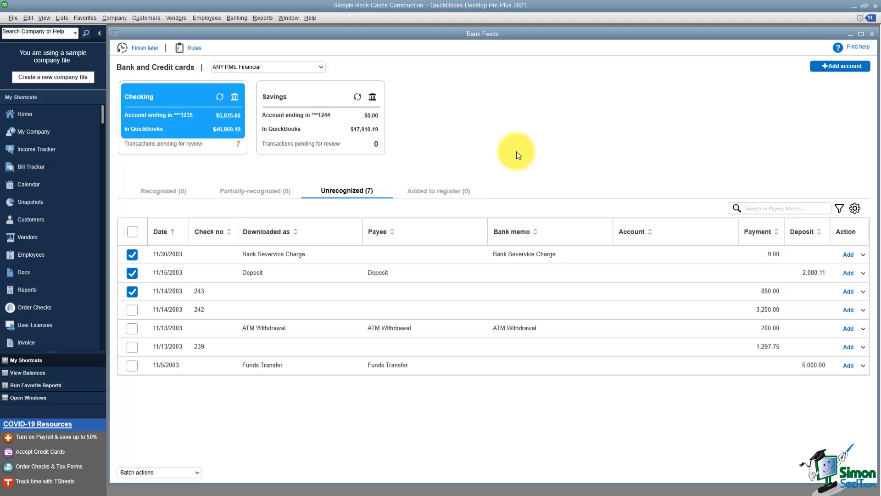
pyautogui.click(872, 34)
pyautogui.click(25, 114)
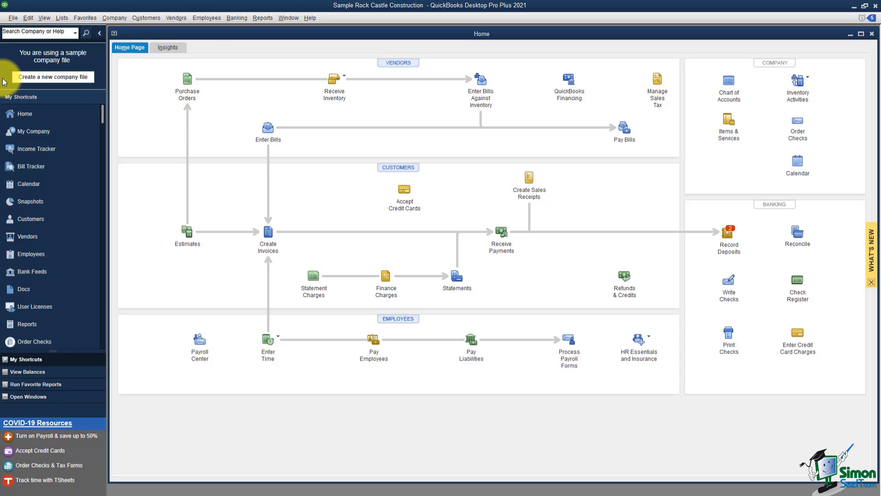
# Step: Look at the Admin and logged-on user entries in the company's user list, and close it without changes
pyautogui.click(110, 19)
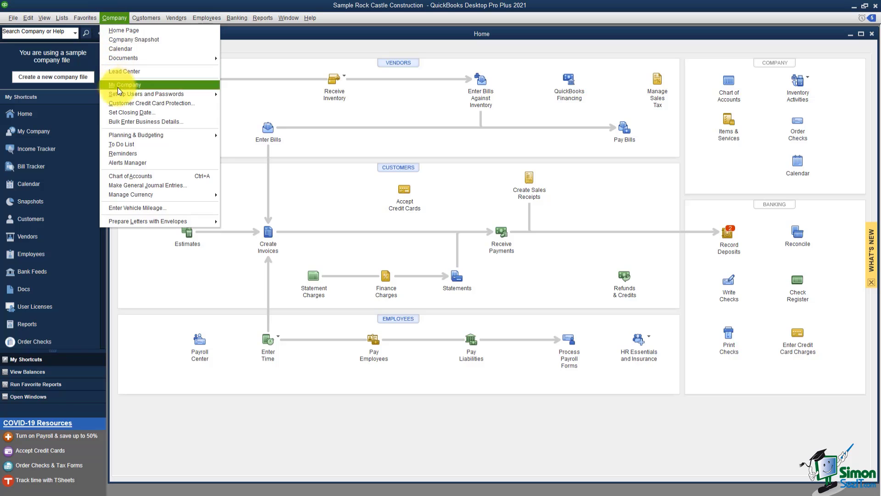
pyautogui.moveTo(120, 94)
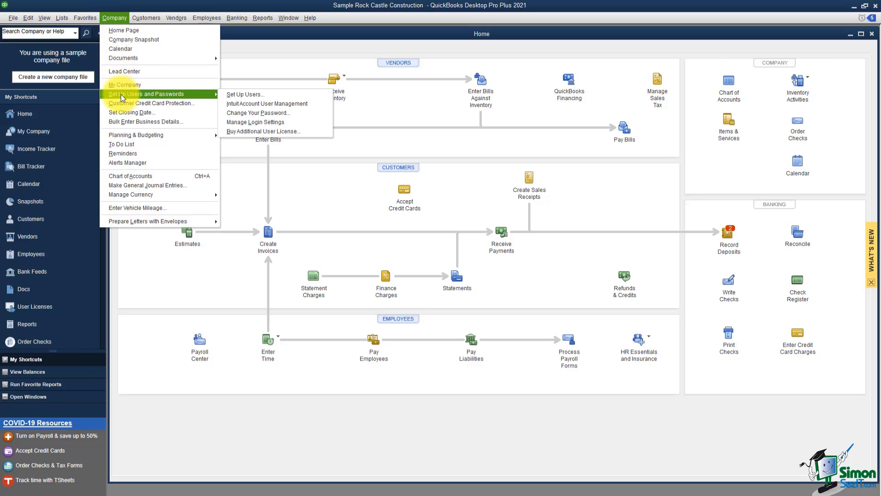
pyautogui.click(235, 93)
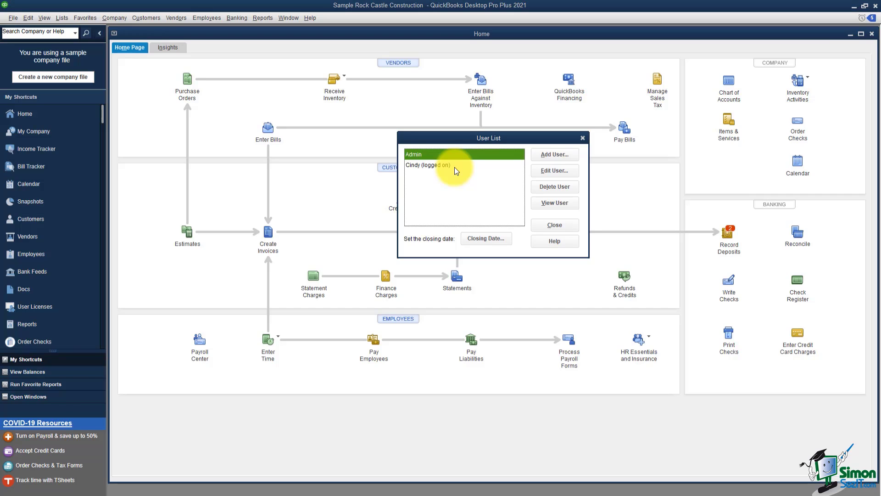
pyautogui.click(446, 166)
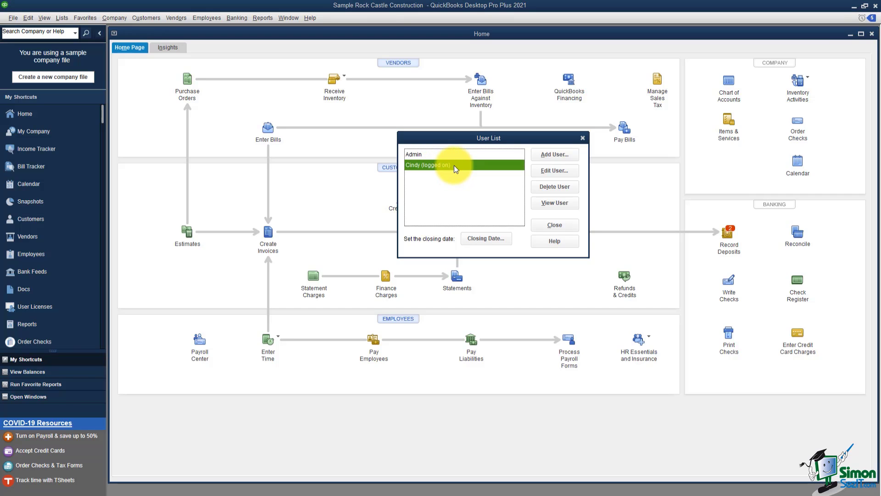
pyautogui.click(428, 154)
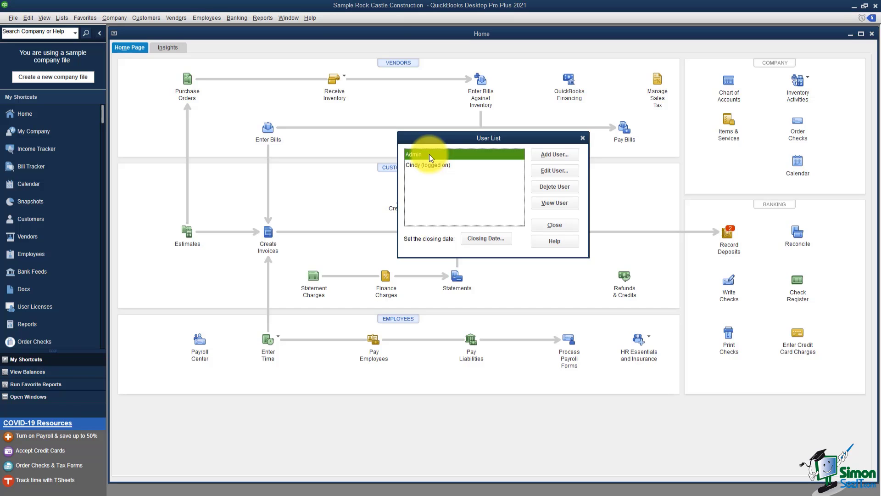
pyautogui.click(547, 227)
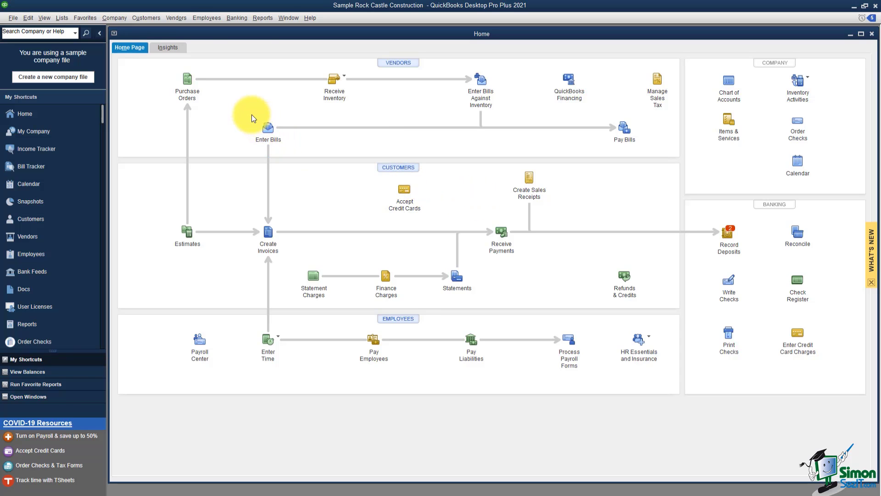
# Step: Go to the vendors' Receipt Management and open the CVS Pharmacy receipt for review
pyautogui.click(180, 18)
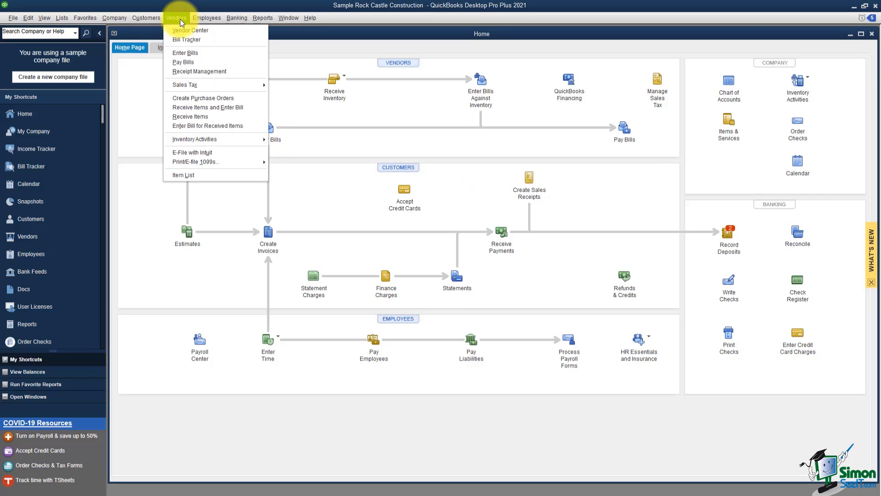
pyautogui.click(190, 71)
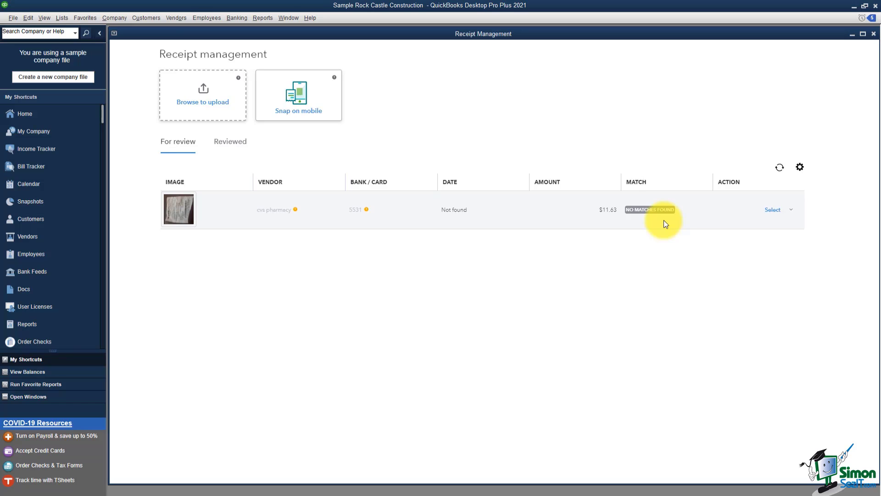
pyautogui.click(790, 215)
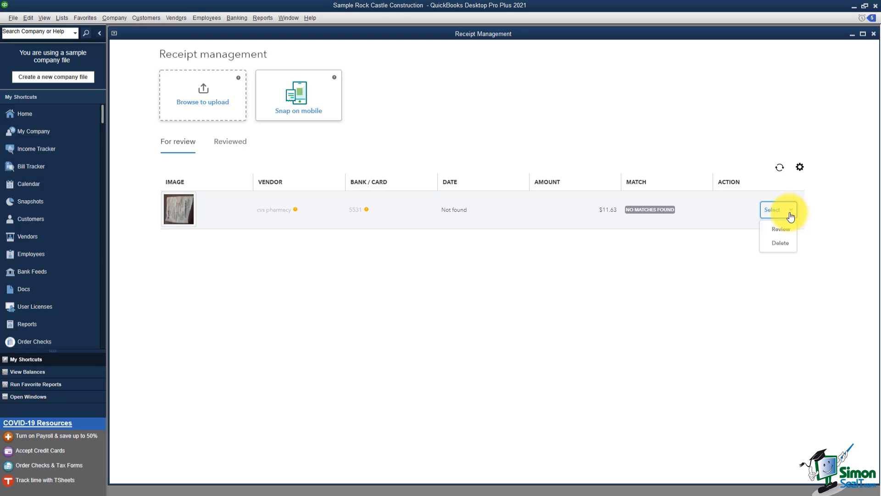
pyautogui.click(779, 231)
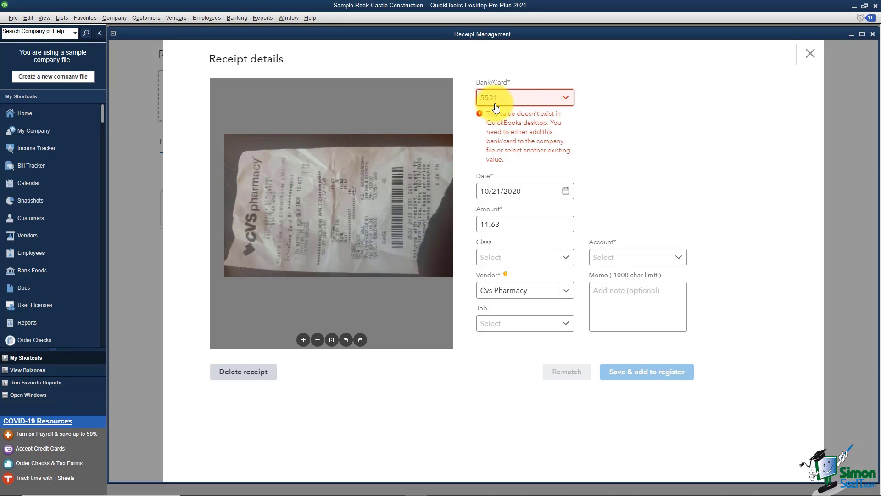
# Step: Assign the receipt to the 10100 · Checking bank account and the 63000 · Office Supplies account, leaving the job blank
pyautogui.click(567, 100)
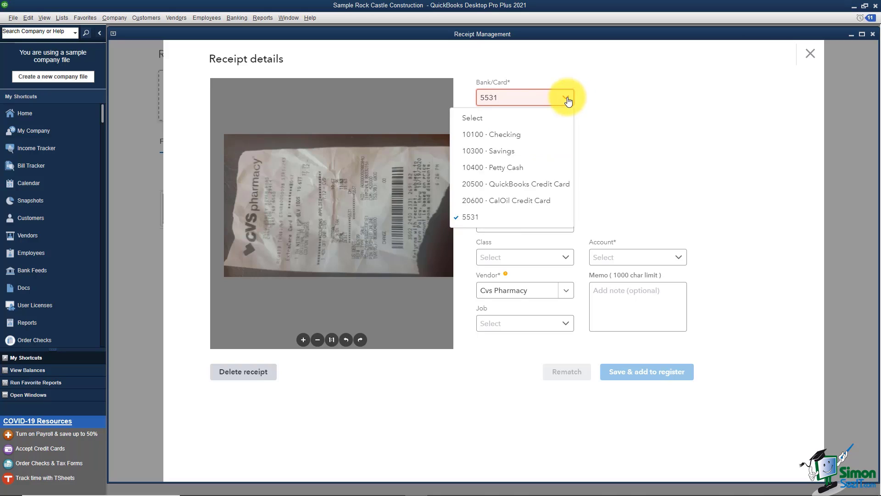
pyautogui.click(508, 137)
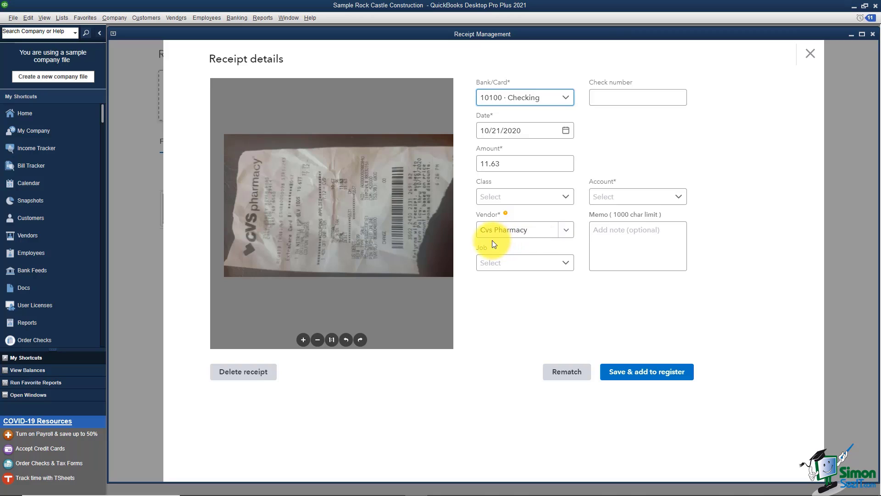
pyautogui.click(567, 266)
pyautogui.click(567, 266)
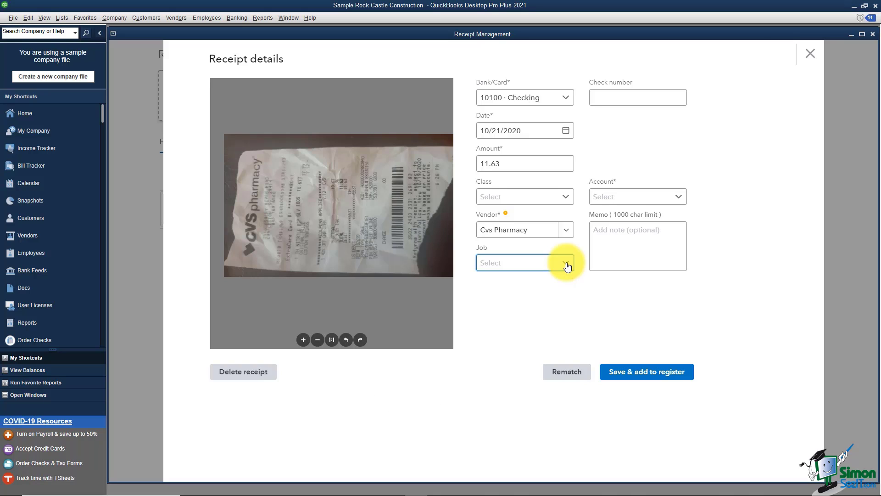
pyautogui.click(678, 201)
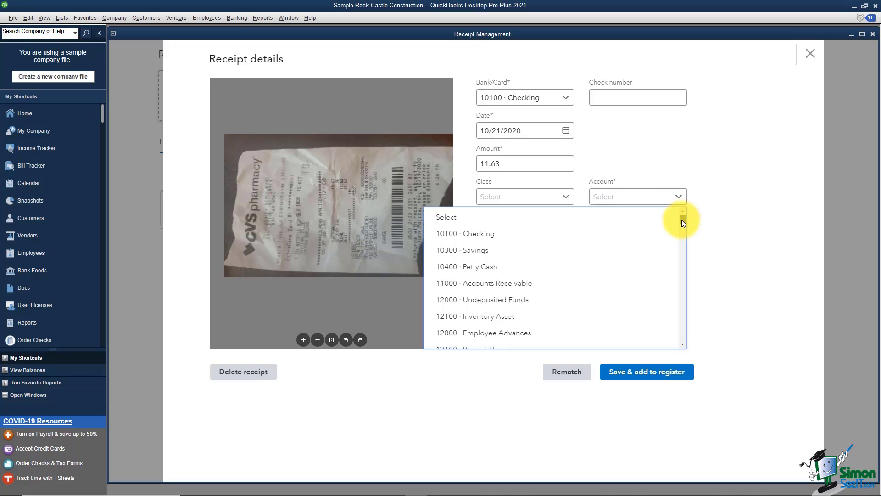
pyautogui.moveTo(682, 219); pyautogui.dragTo(684, 311)
pyautogui.click(523, 300)
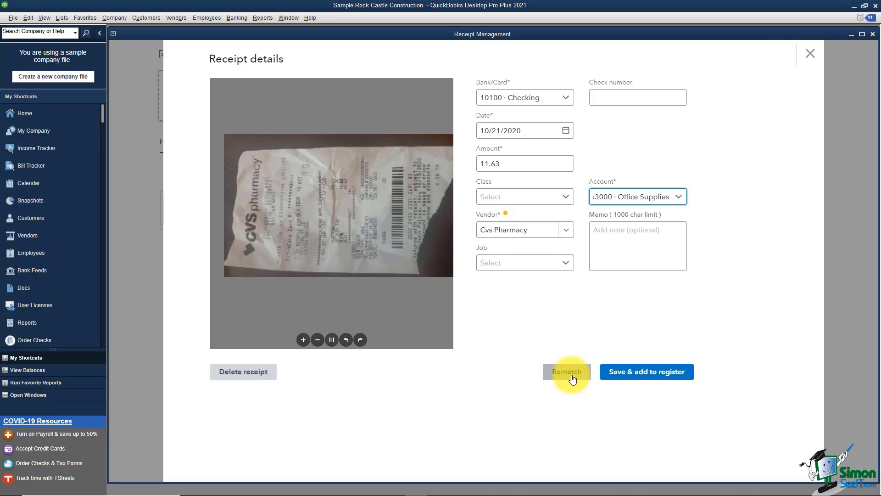
# Step: Save the receipt to the register, creating Cvs Pharmacy as a new vendor, and acknowledge the confirmation
pyautogui.click(616, 373)
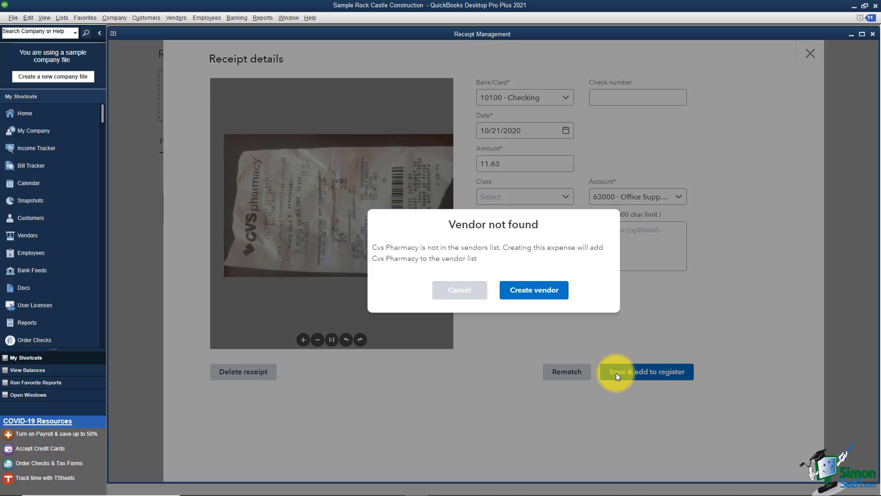
pyautogui.click(526, 293)
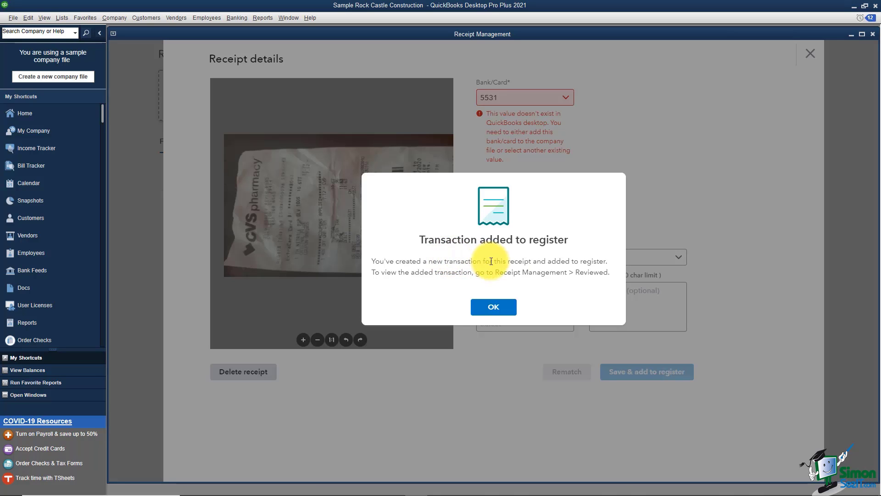
pyautogui.click(499, 311)
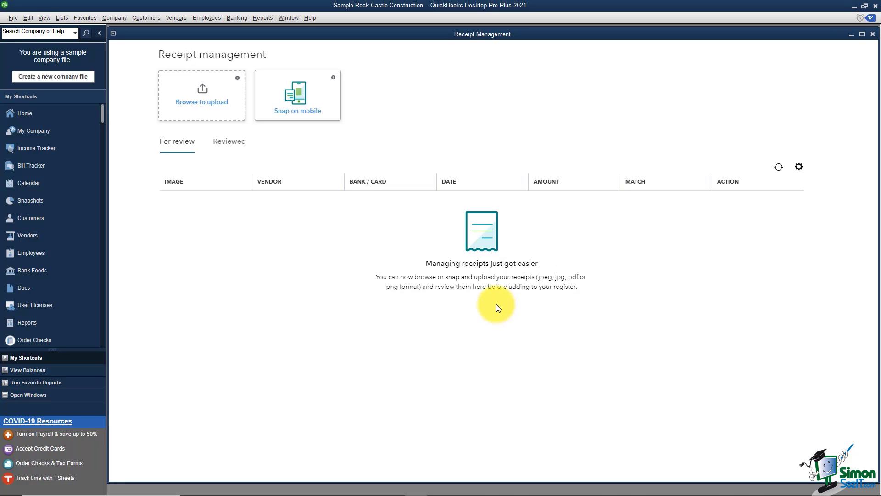
# Step: Return to the Home page and open the 10100 · Checking register from the maximized Chart of Accounts
pyautogui.click(33, 113)
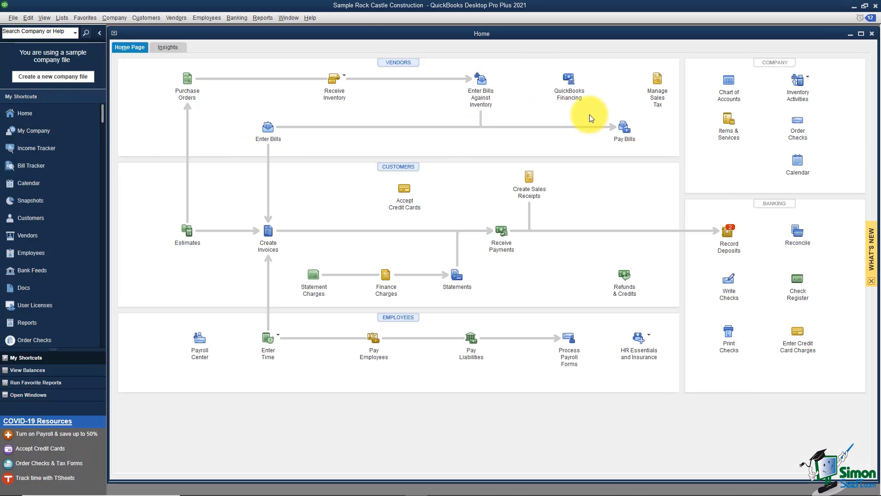
pyautogui.click(725, 95)
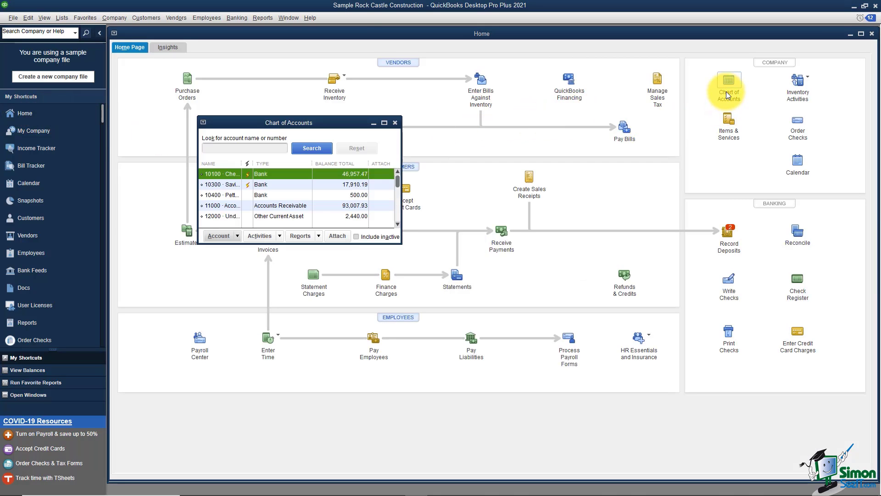
pyautogui.click(384, 123)
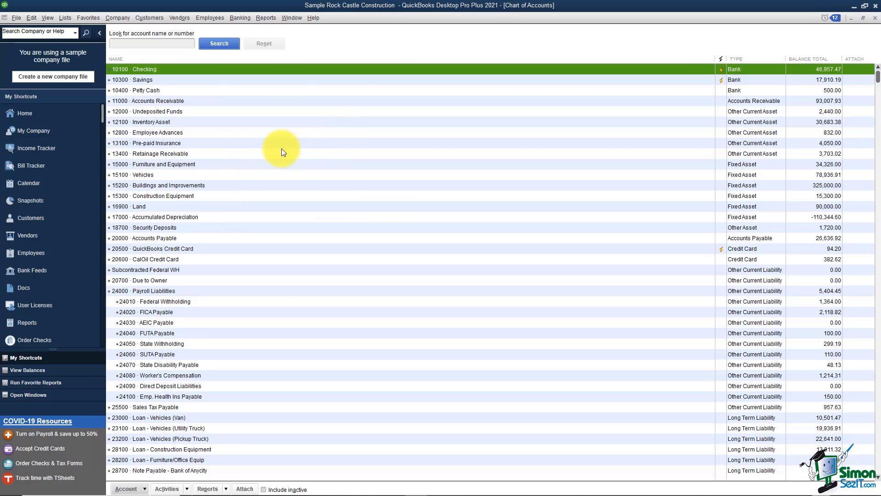
pyautogui.doubleClick(146, 69)
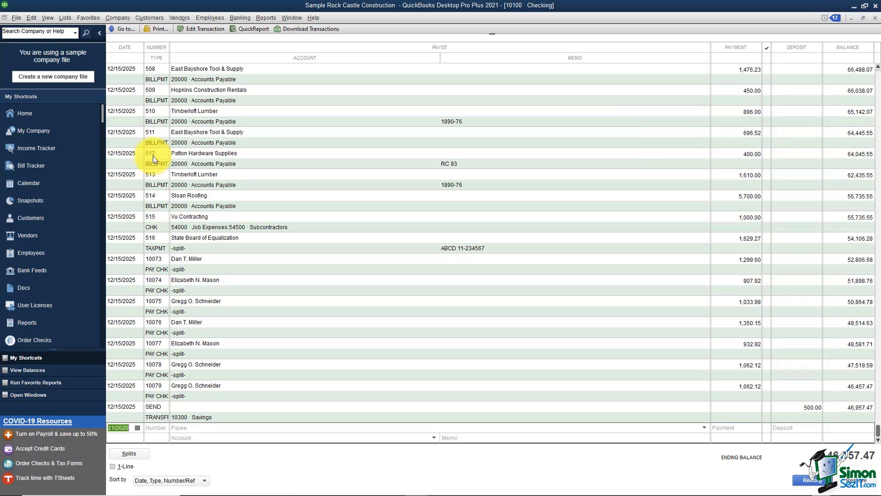
# Step: Find the "cvs pharmacy" transaction by Payee/Name in the Checking register, check its entry, and dismiss the search
pyautogui.click(126, 29)
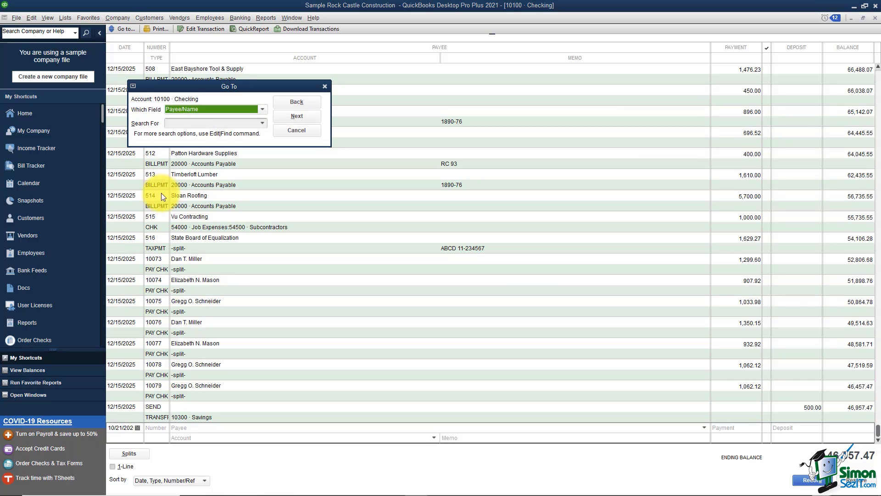
pyautogui.click(189, 123)
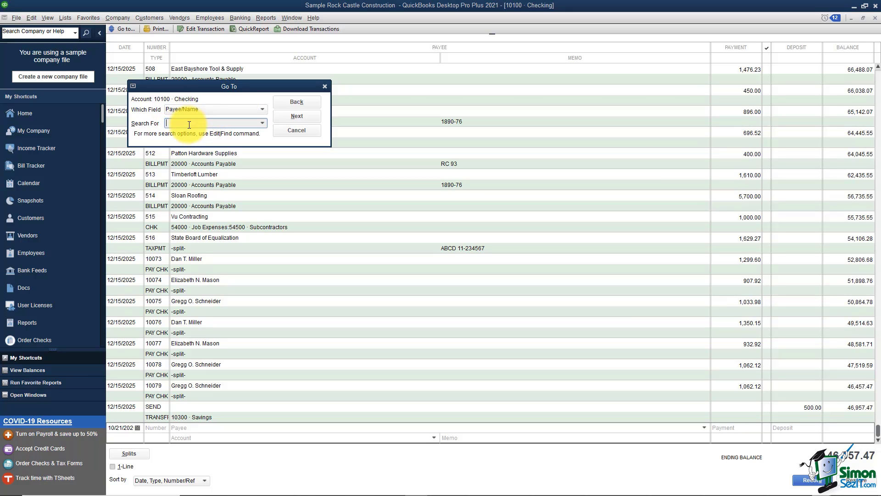
pyautogui.write('cvs pharmacy')
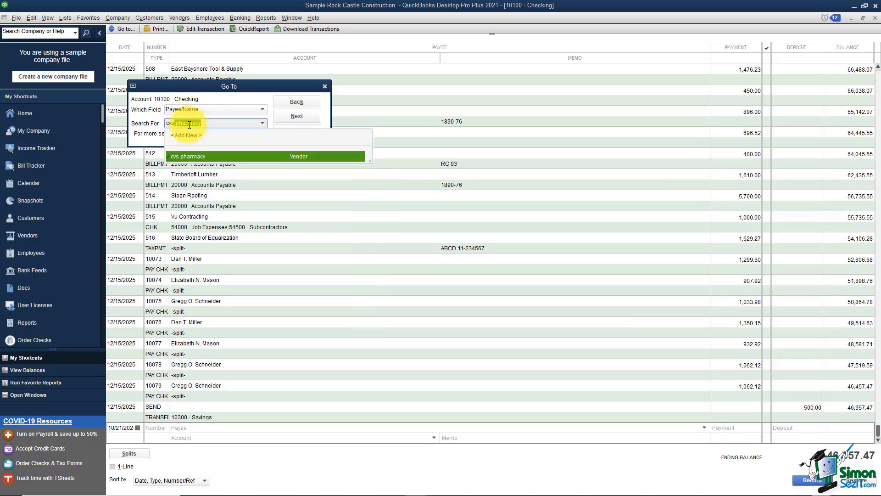
pyautogui.click(312, 114)
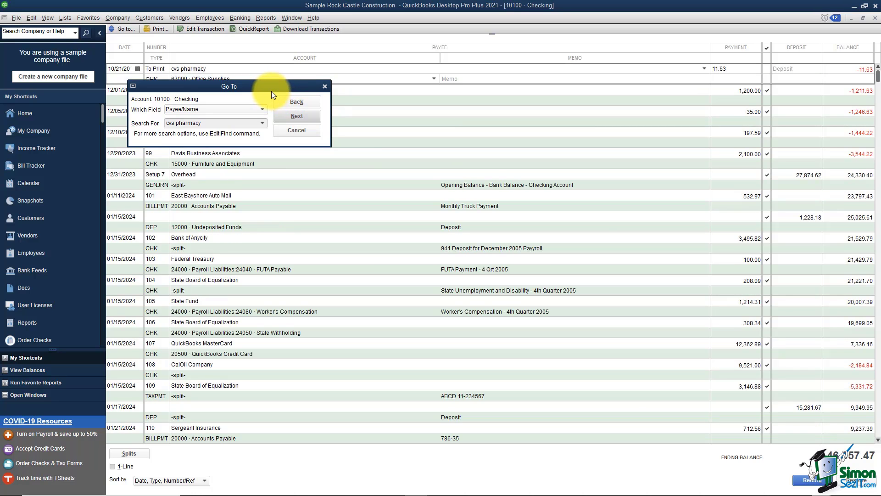
pyautogui.moveTo(271, 91); pyautogui.dragTo(372, 123)
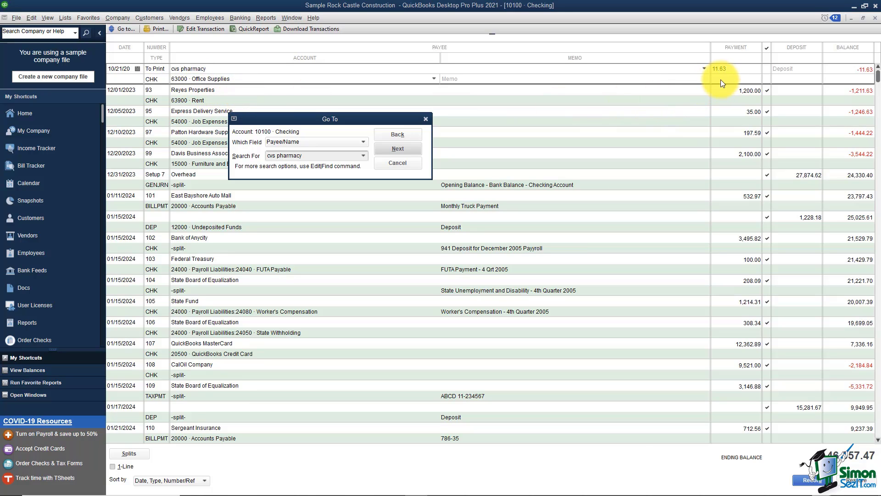
pyautogui.click(415, 164)
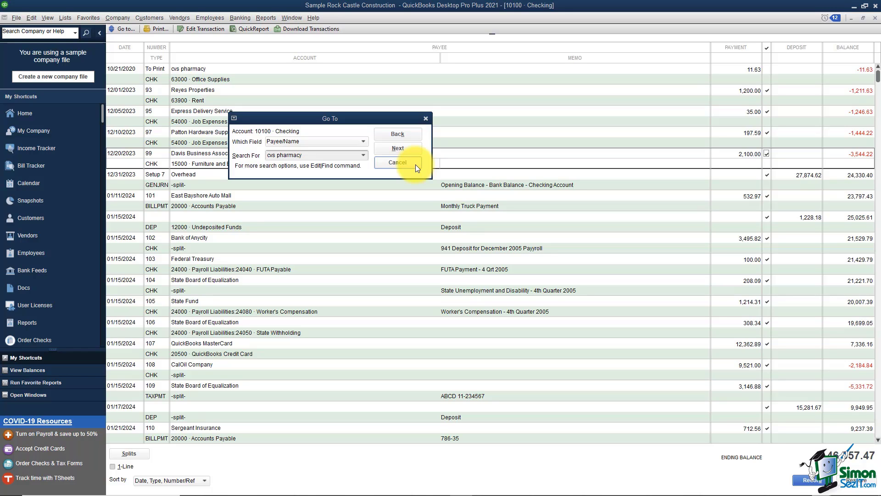
pyautogui.click(415, 164)
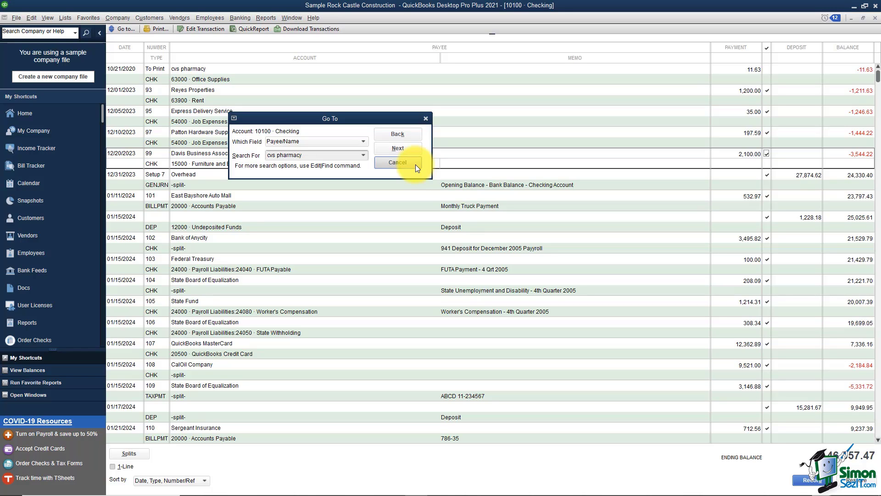
# Step: Close the Checking register and the Chart of Accounts, and reopen Receipt Management to view its upload and mobile options
pyautogui.click(871, 19)
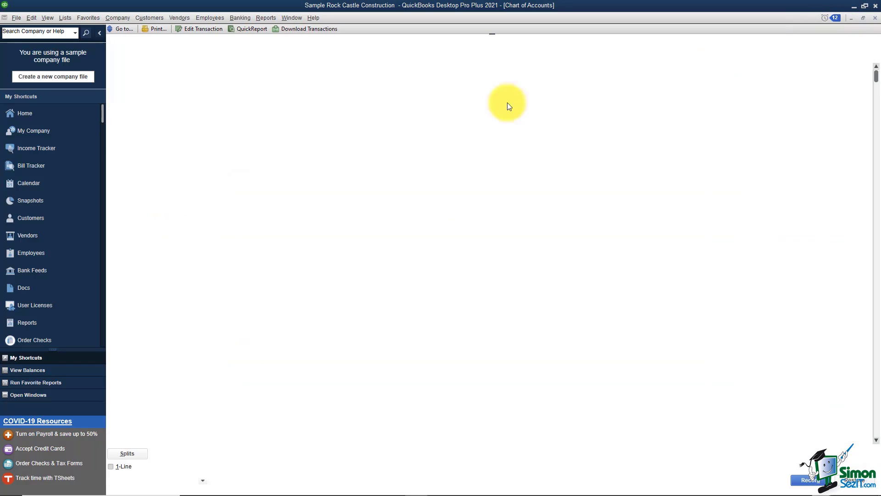
pyautogui.click(874, 18)
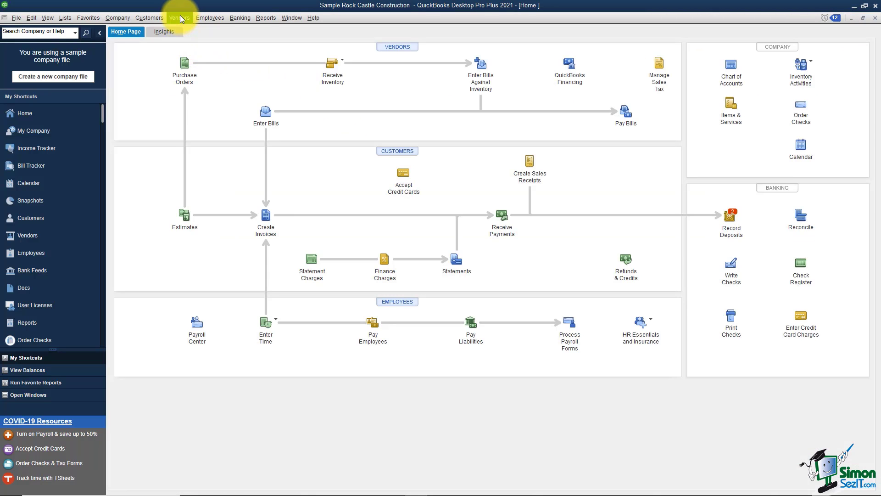
pyautogui.click(180, 18)
pyautogui.click(186, 66)
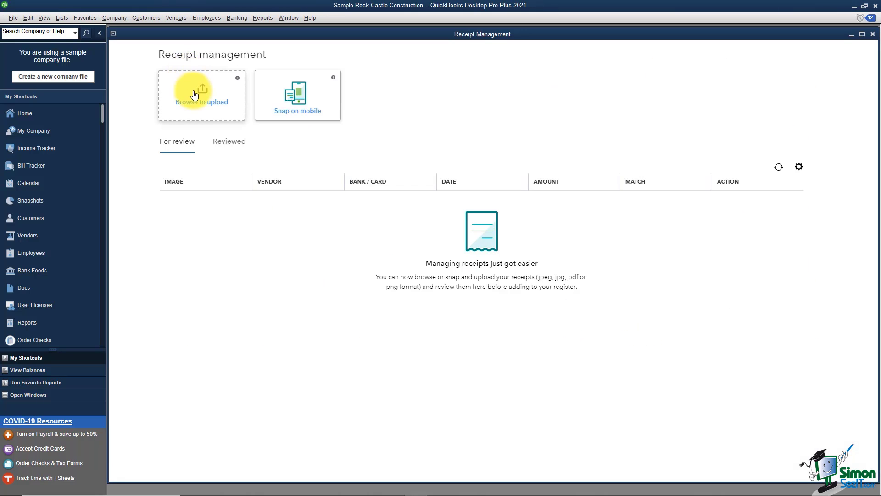
pyautogui.click(193, 88)
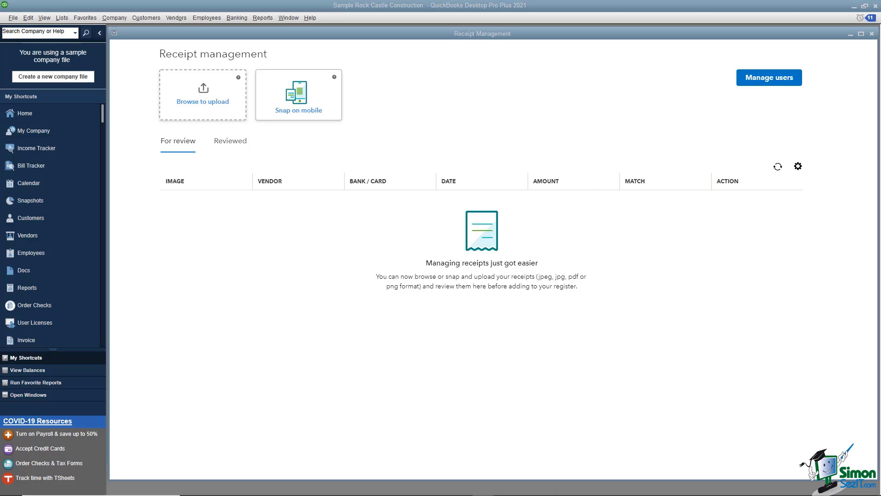
pyautogui.moveTo(607, 46)
pyautogui.mouseDown()
pyautogui.moveTo(629, 46)
pyautogui.moveTo(609, 47)
pyautogui.mouseUp()
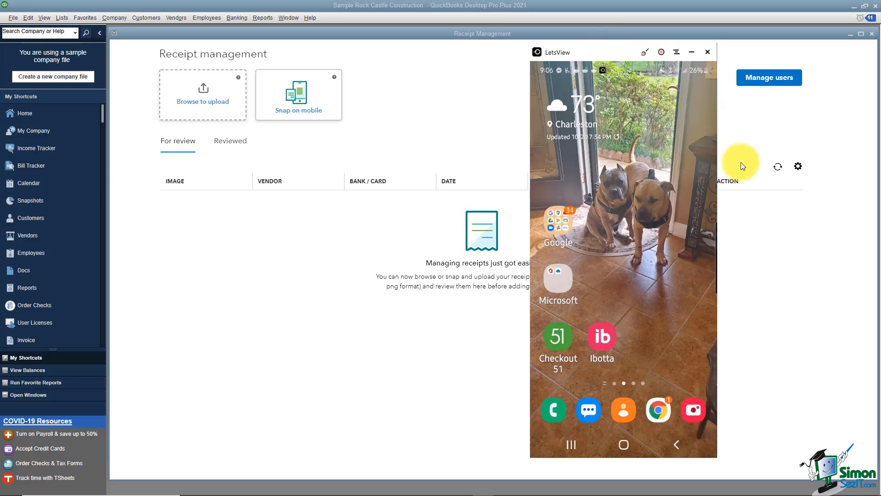
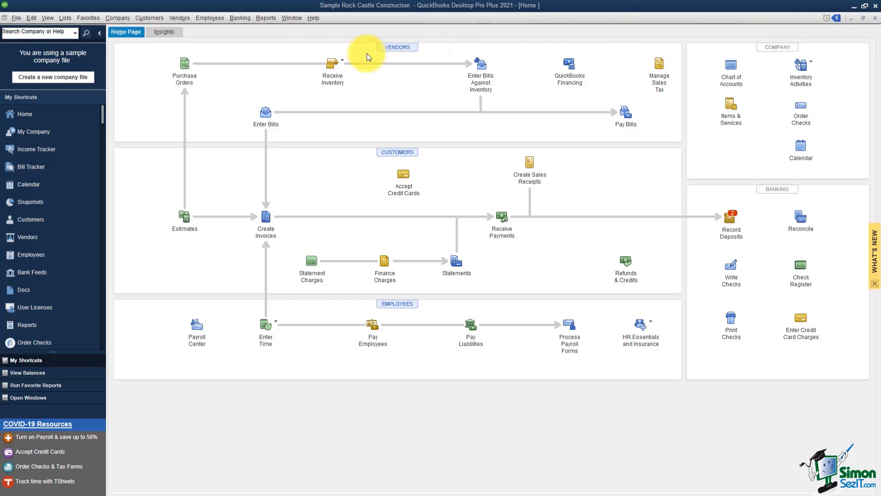
# Step: Start a new customer group from the payment reminders' group management, name it "My Group", and leave its description blank
pyautogui.click(150, 18)
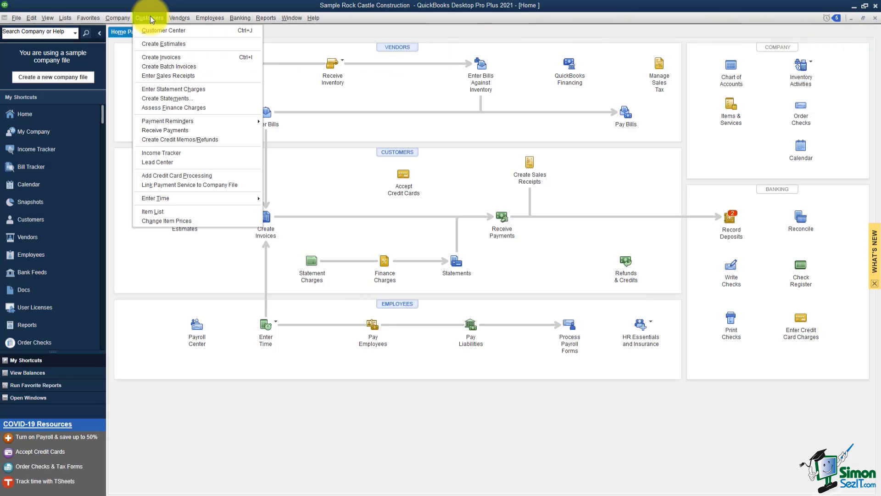
pyautogui.moveTo(163, 121)
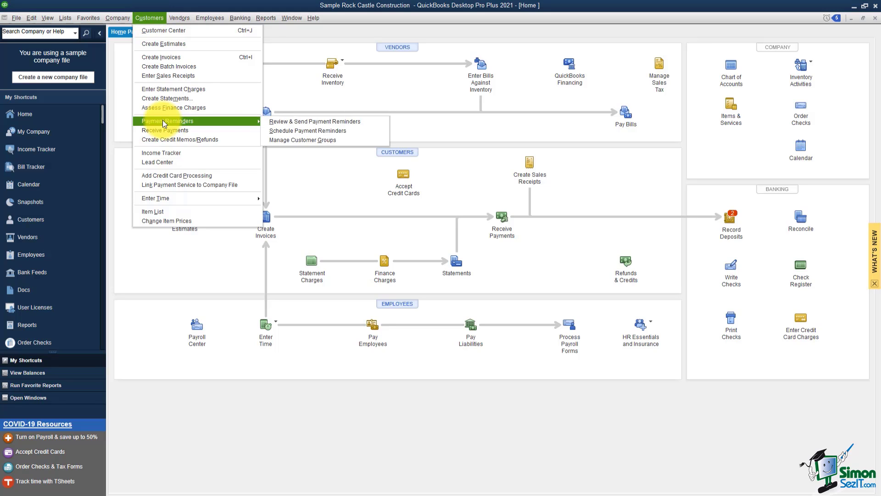
pyautogui.click(290, 140)
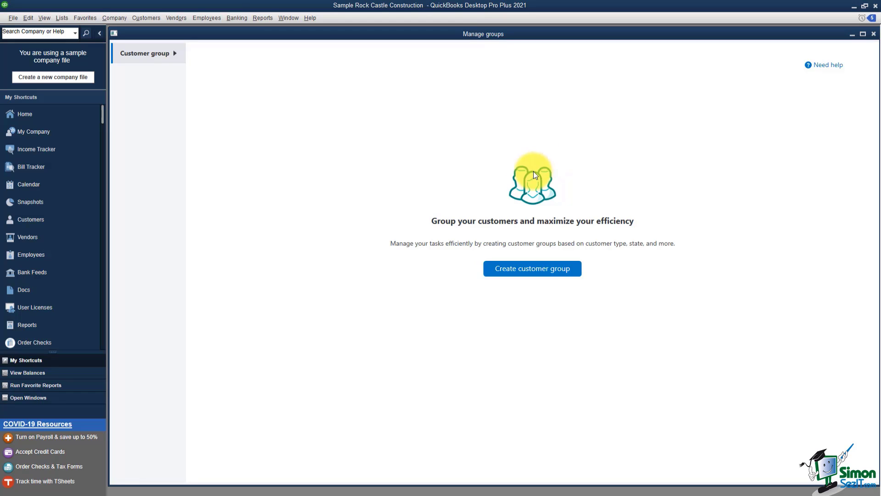
pyautogui.click(528, 274)
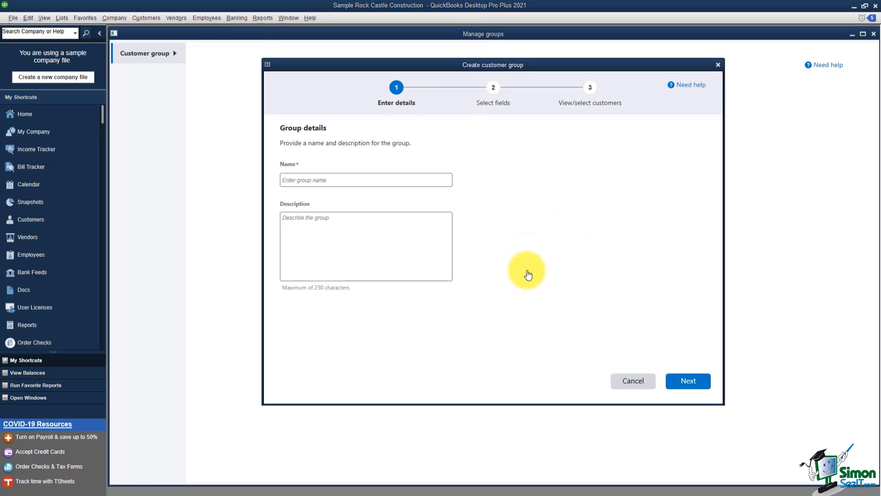
pyautogui.click(354, 179)
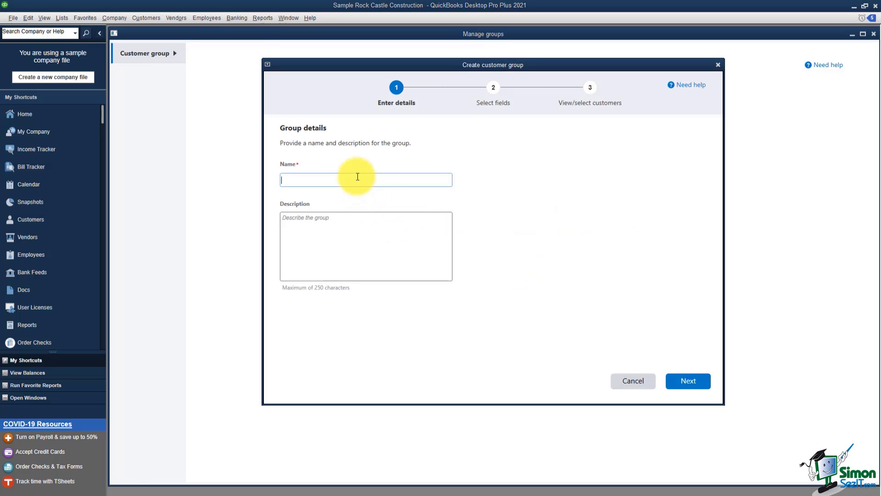
pyautogui.write('My Group')
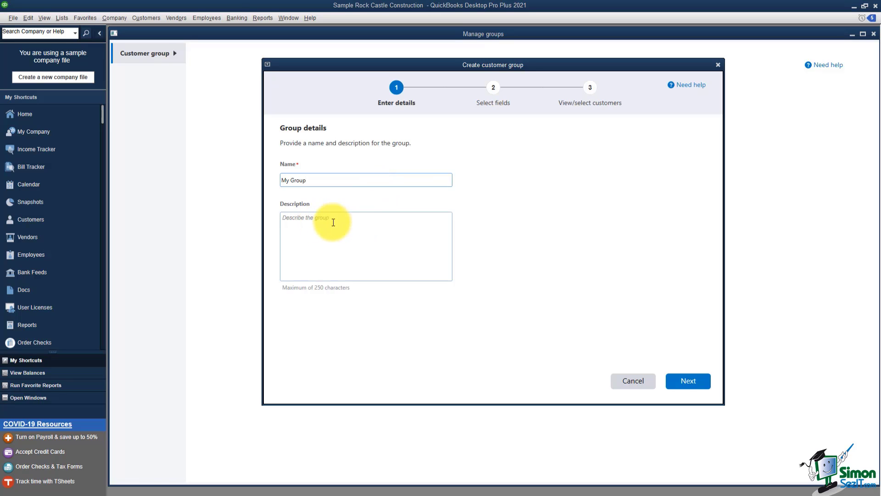
pyautogui.click(681, 381)
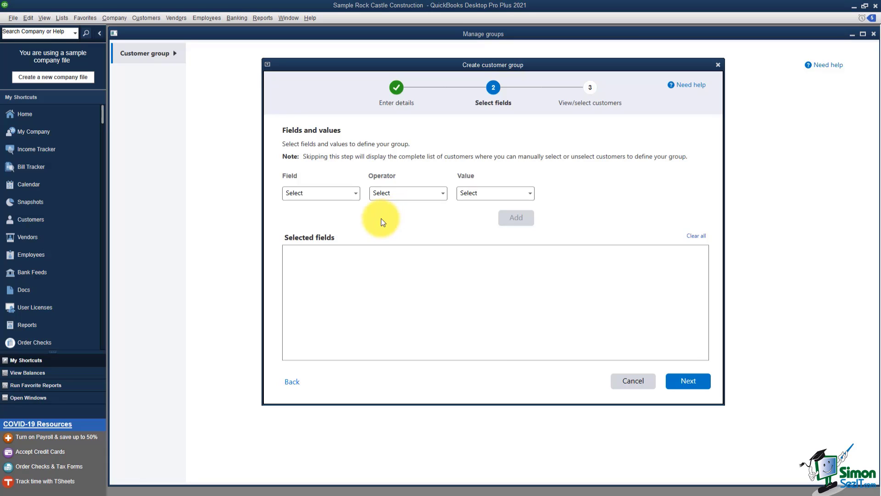
# Step: Add the group criterion Open Balance Greater Than 5.00 and proceed to the customer selection
pyautogui.click(356, 192)
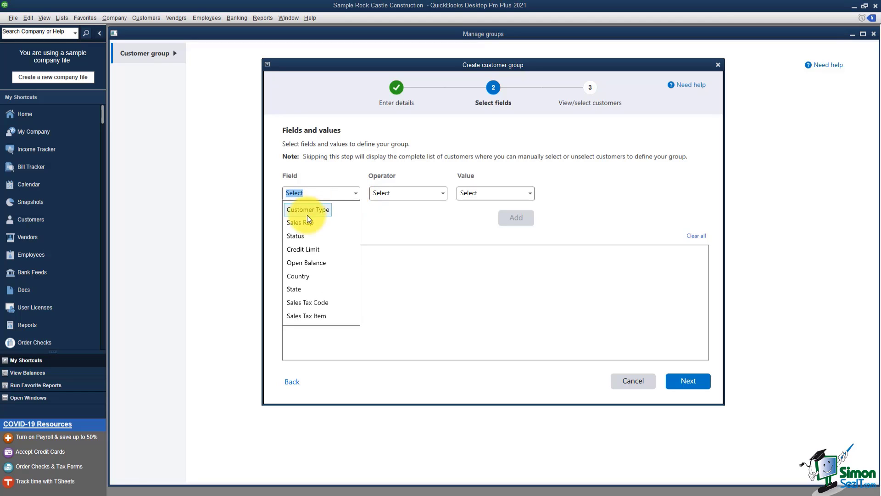
pyautogui.click(312, 263)
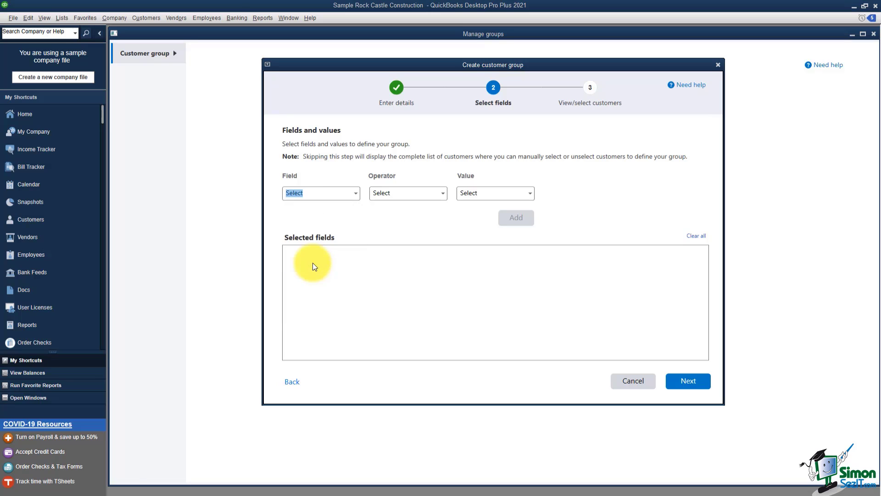
pyautogui.click(443, 193)
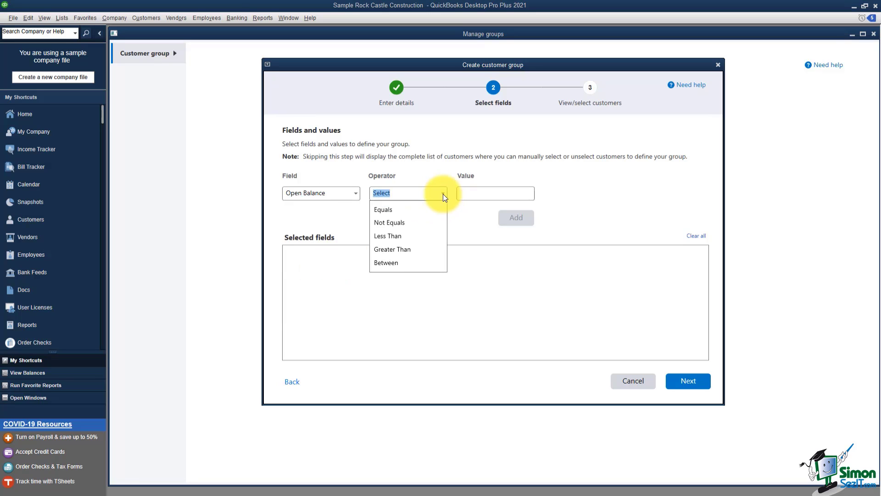
pyautogui.click(391, 251)
pyautogui.click(472, 196)
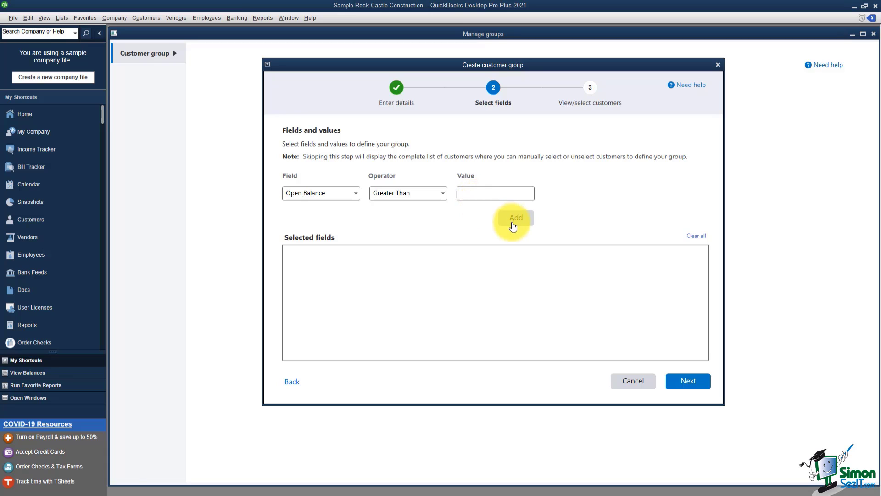
pyautogui.write('5.00')
pyautogui.click(514, 223)
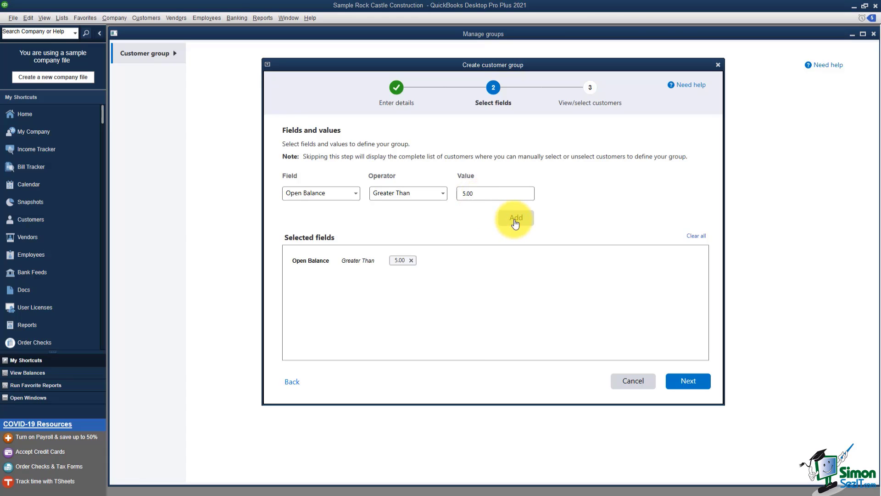
pyautogui.click(688, 382)
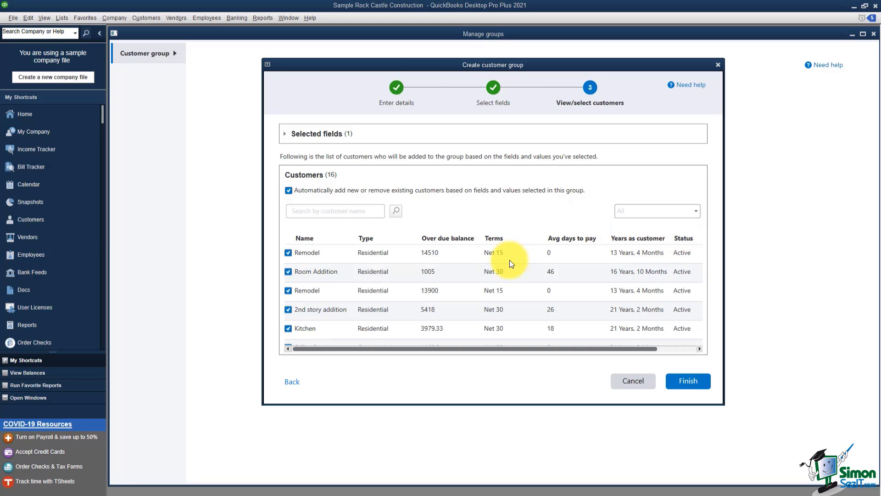
# Step: Try unselecting "2nd story addition", decline switching to manual updates, and finish creating the group with automatic customer updates
pyautogui.click(288, 309)
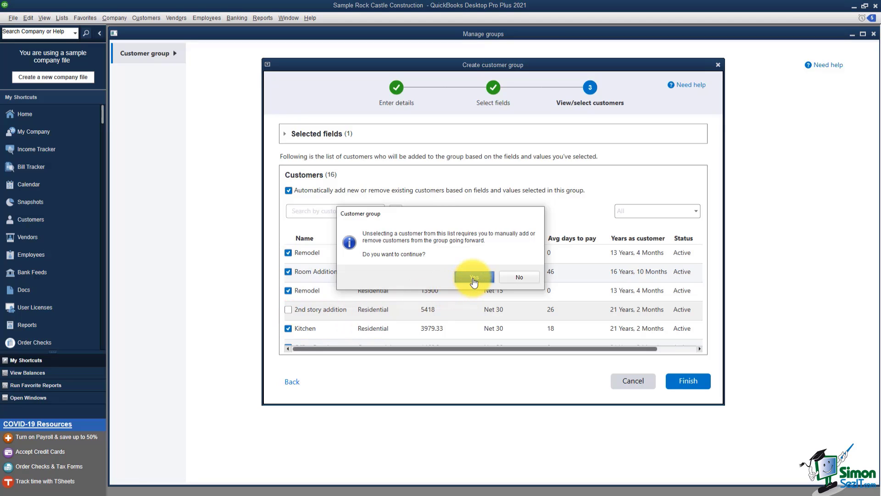
pyautogui.click(518, 279)
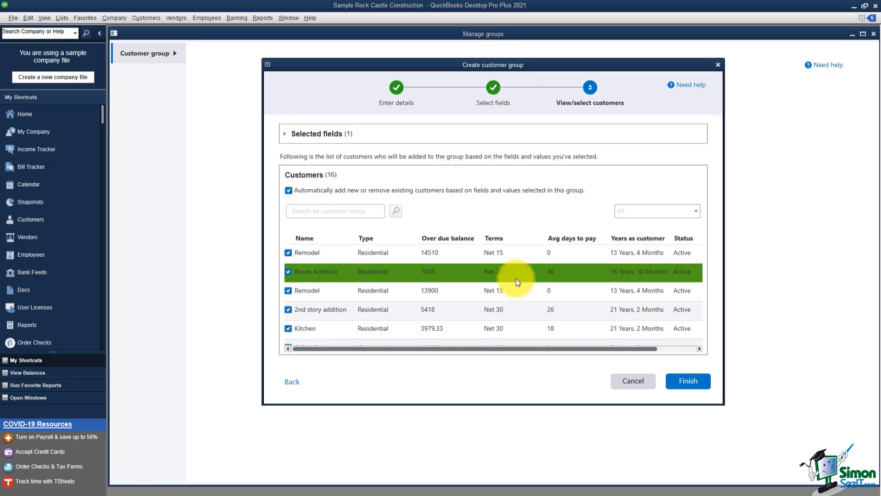
pyautogui.click(688, 381)
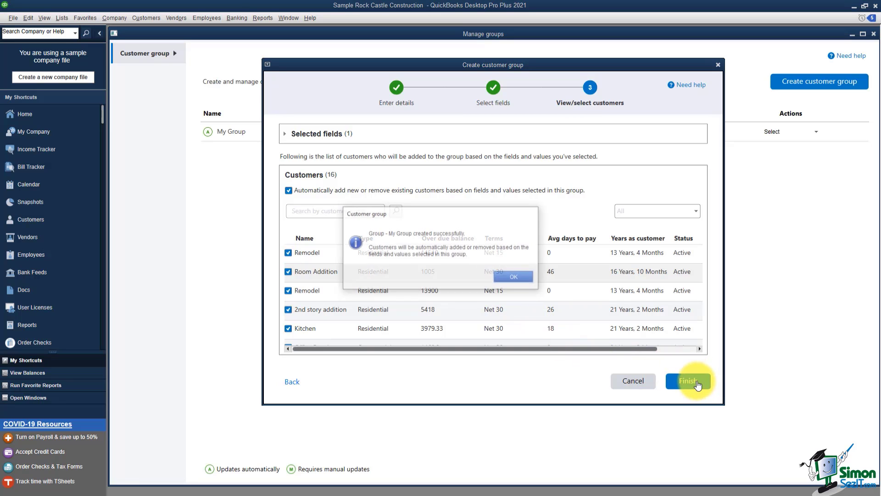
pyautogui.click(511, 277)
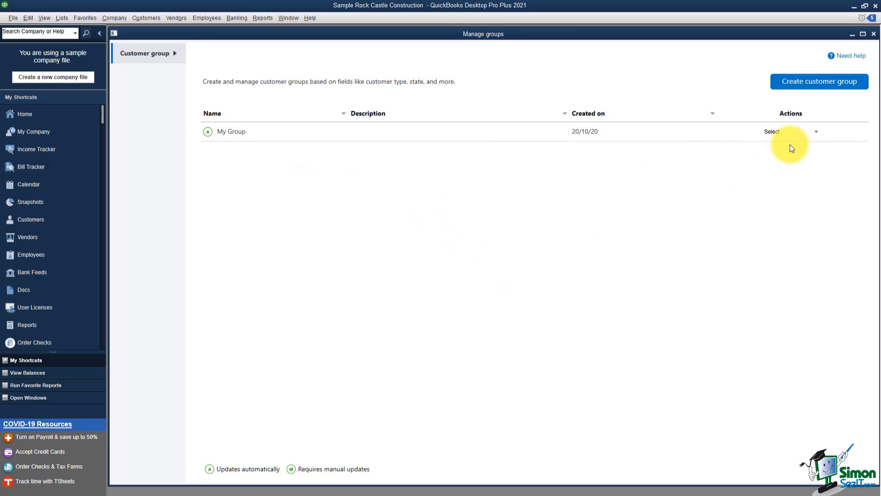
# Step: Examine the actions available for My Group, and close the customer group management without choosing one
pyautogui.click(817, 132)
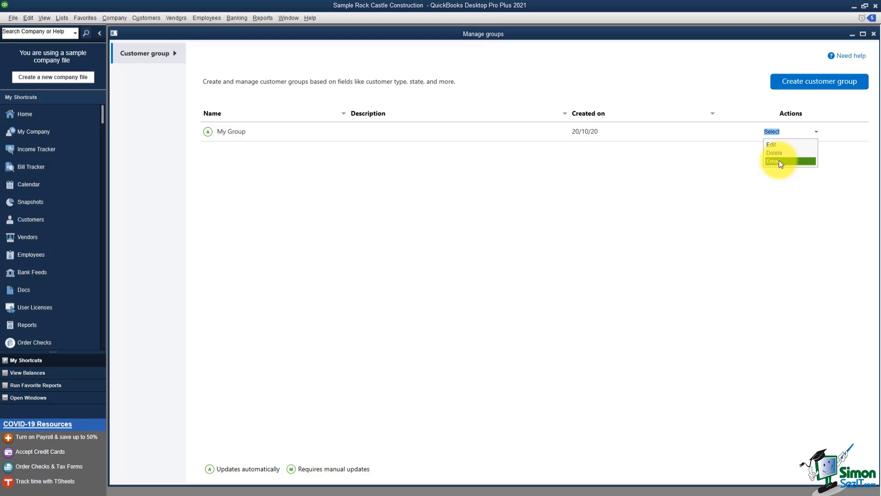
pyautogui.click(873, 35)
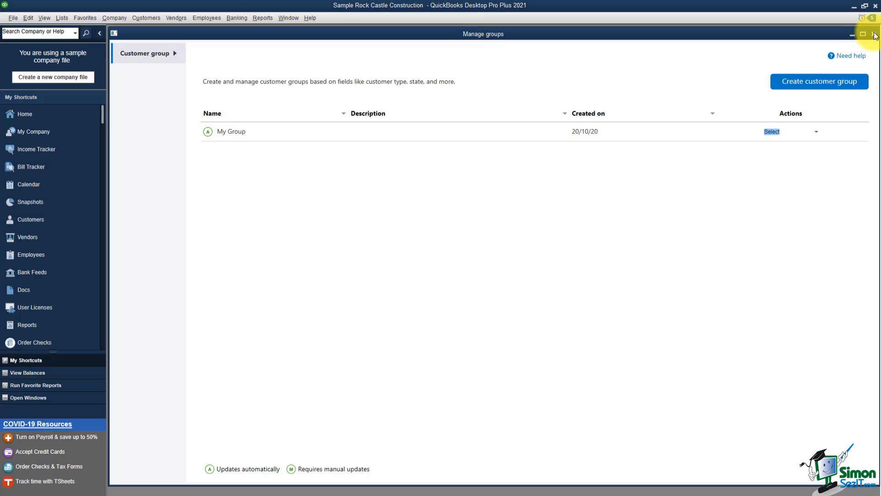
pyautogui.click(873, 34)
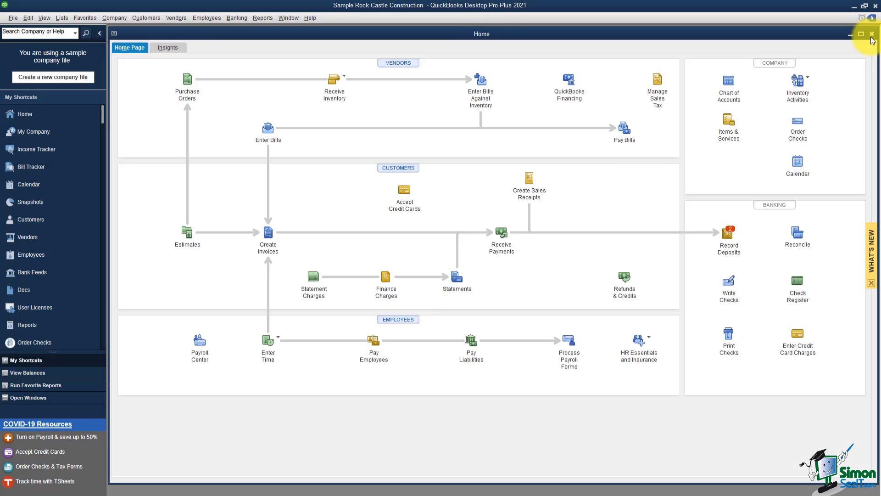
# Step: Open payment reminder scheduling, get started with a new invoice schedule, and assign it to the My Group customer group
pyautogui.click(141, 18)
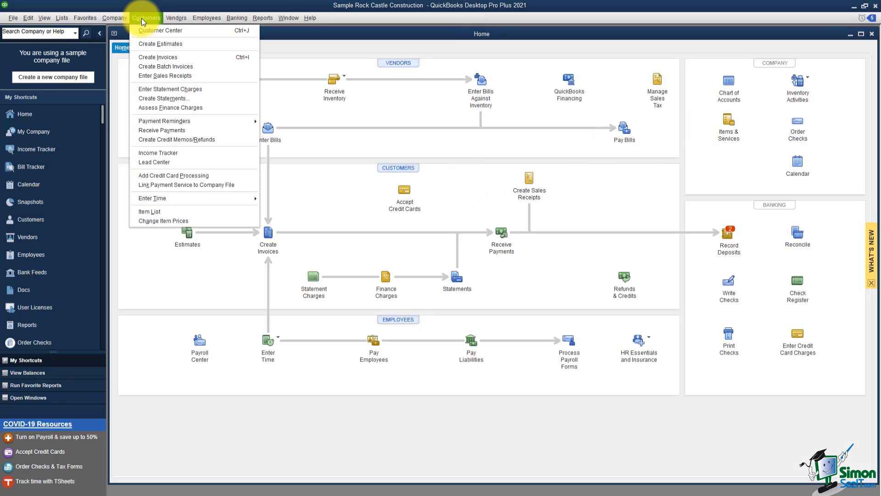
pyautogui.moveTo(156, 123)
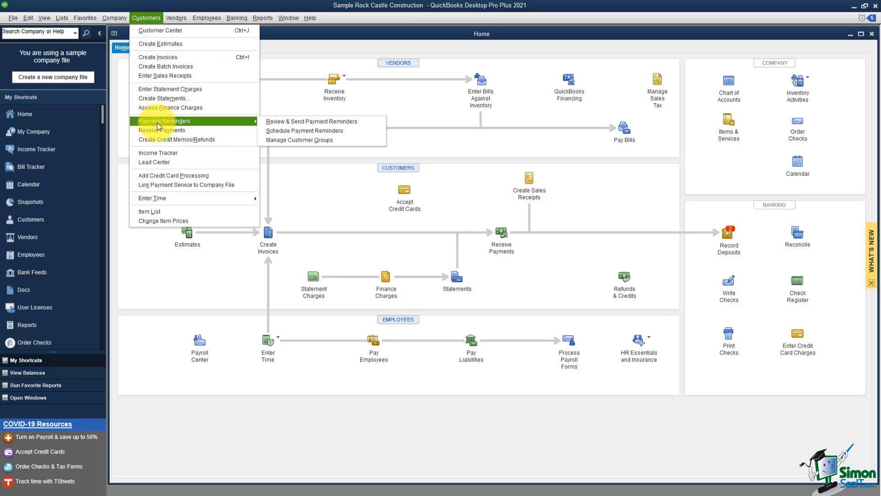
pyautogui.click(294, 130)
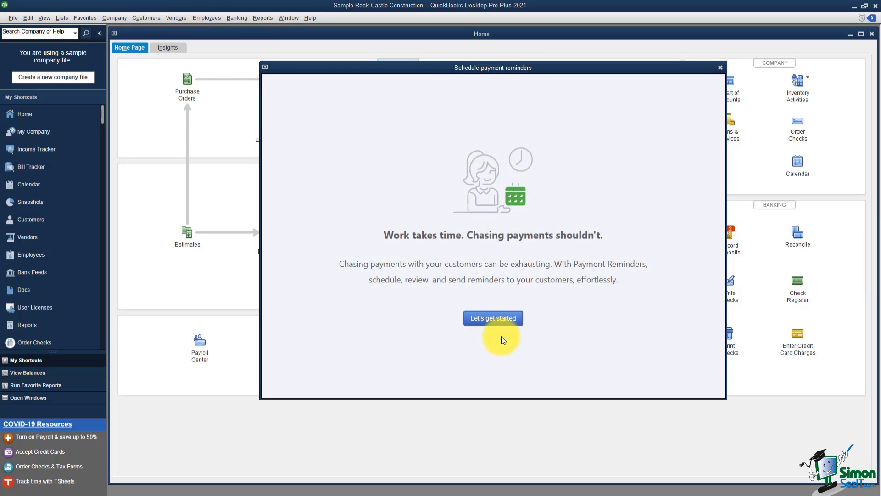
pyautogui.click(492, 318)
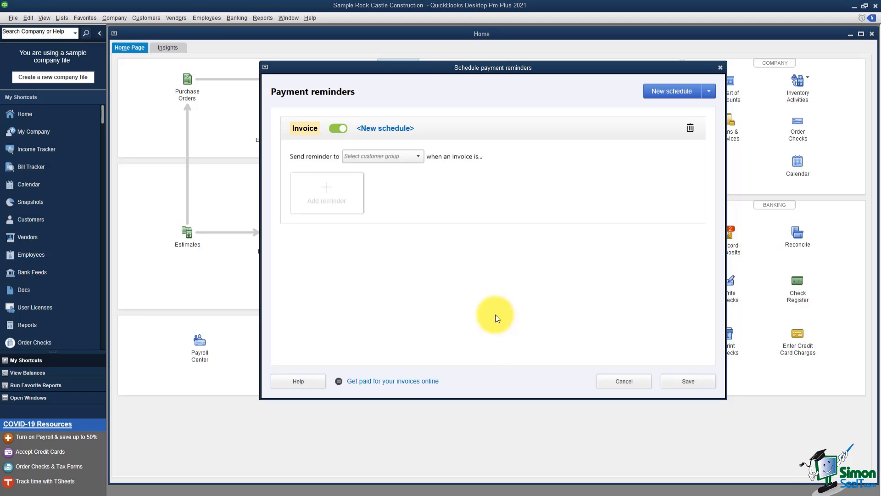
pyautogui.click(417, 156)
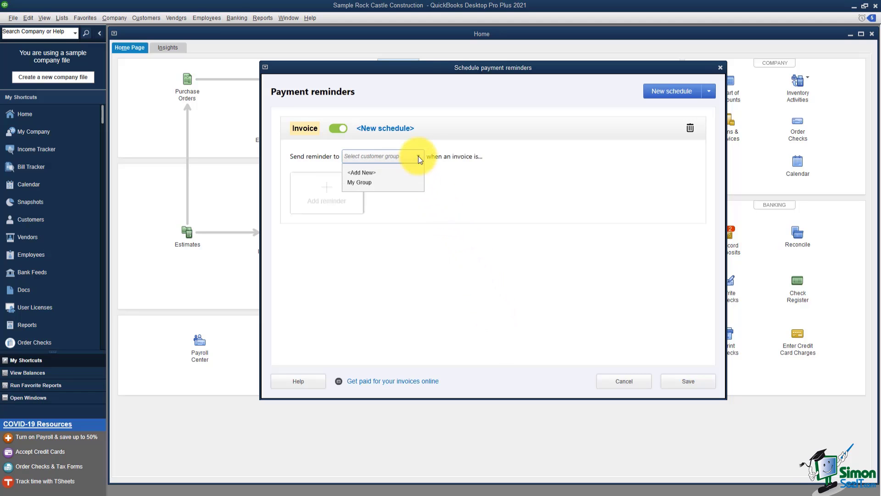
pyautogui.click(367, 183)
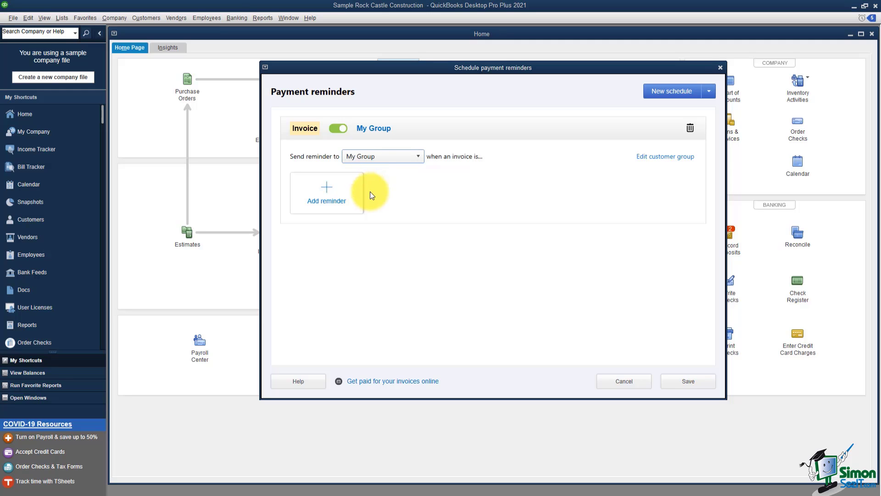
# Step: Add a reminder to the My Group invoice schedule for 10 days after the due date, keeping the default email subject and body
pyautogui.click(333, 197)
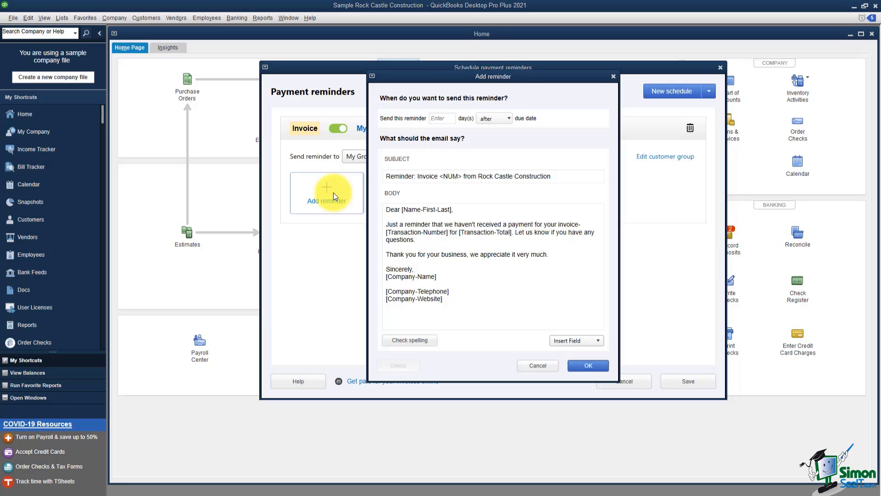
pyautogui.click(434, 119)
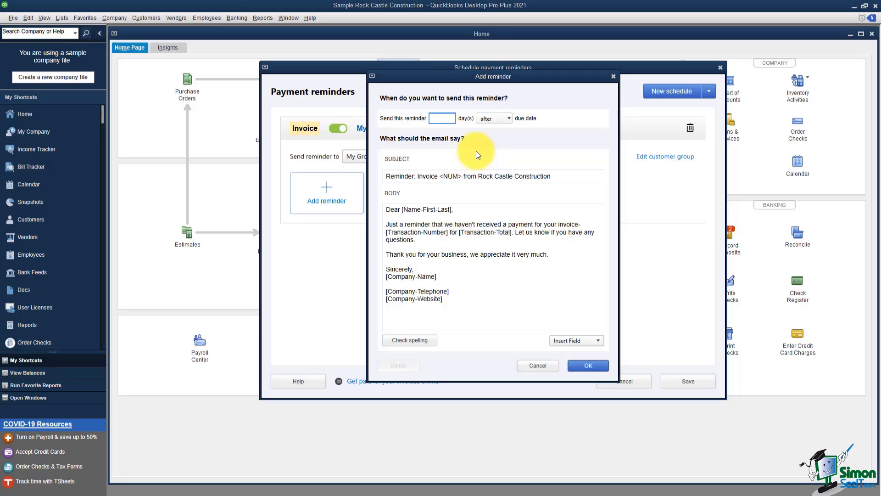
pyautogui.write('10')
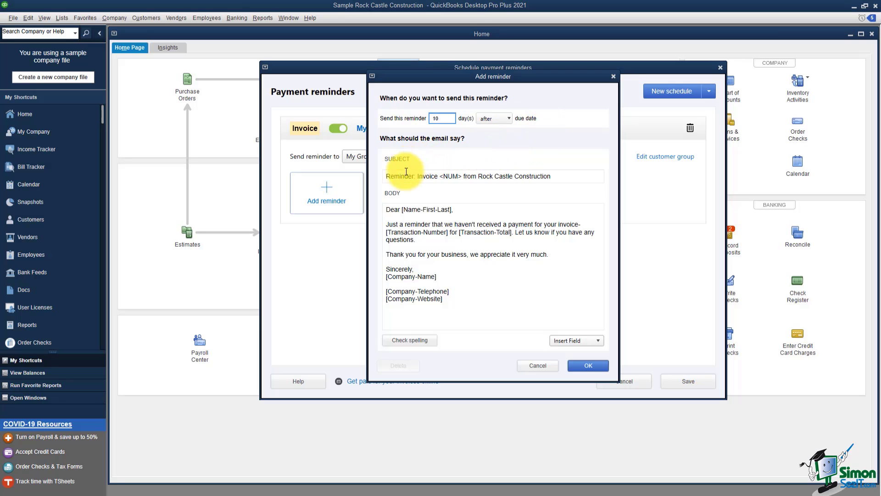
pyautogui.click(470, 207)
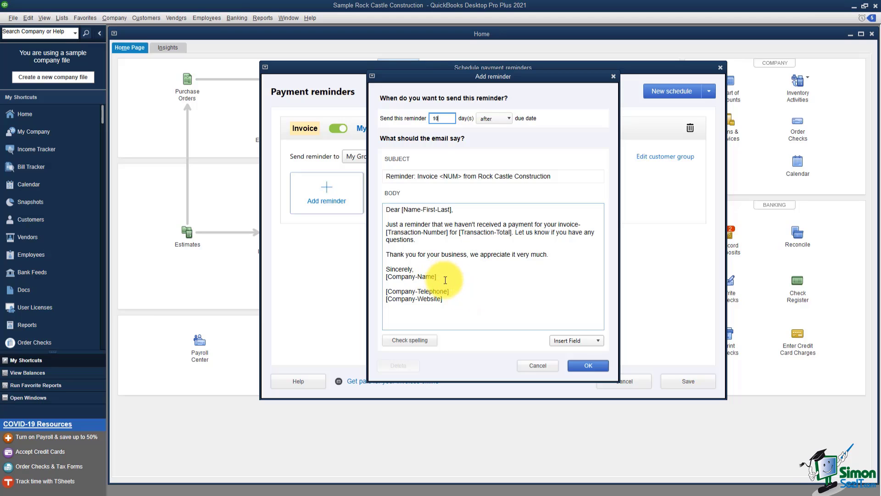
pyautogui.click(579, 367)
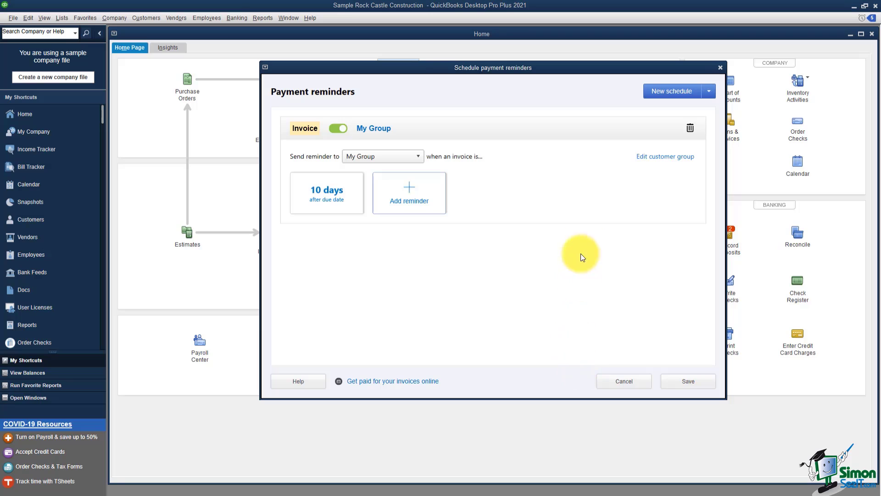
# Step: Open My Group for editing from the reminder schedule, examine its name and selected fields, and cancel the group editing
pyautogui.click(667, 159)
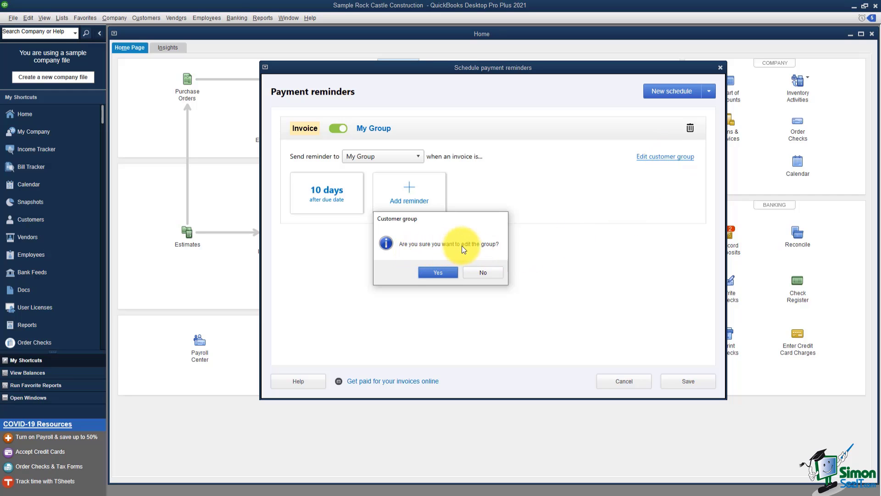
pyautogui.click(441, 272)
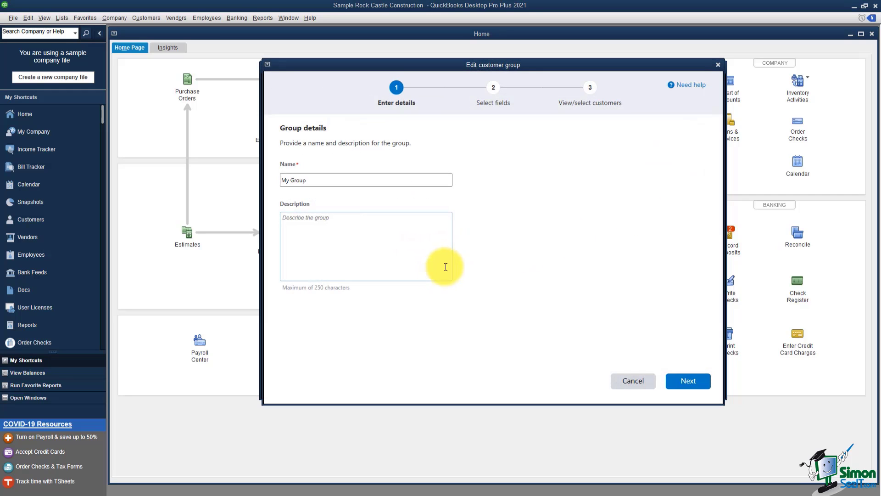
pyautogui.click(327, 180)
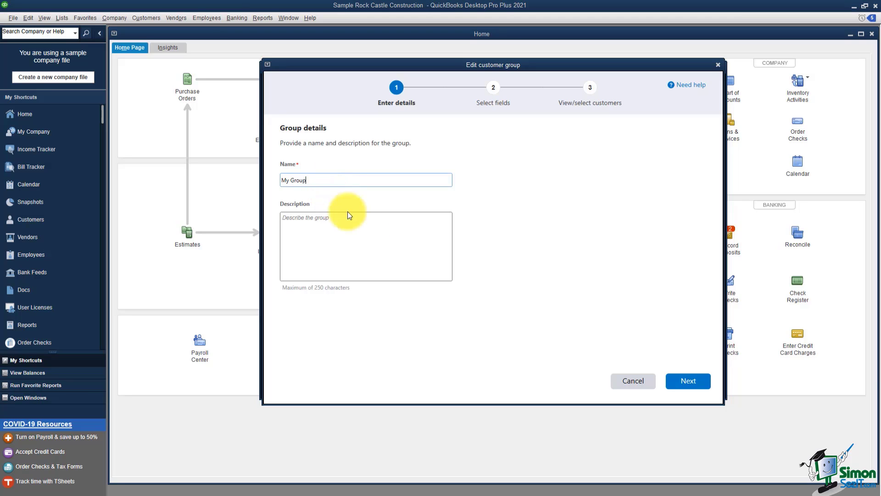
pyautogui.click(685, 381)
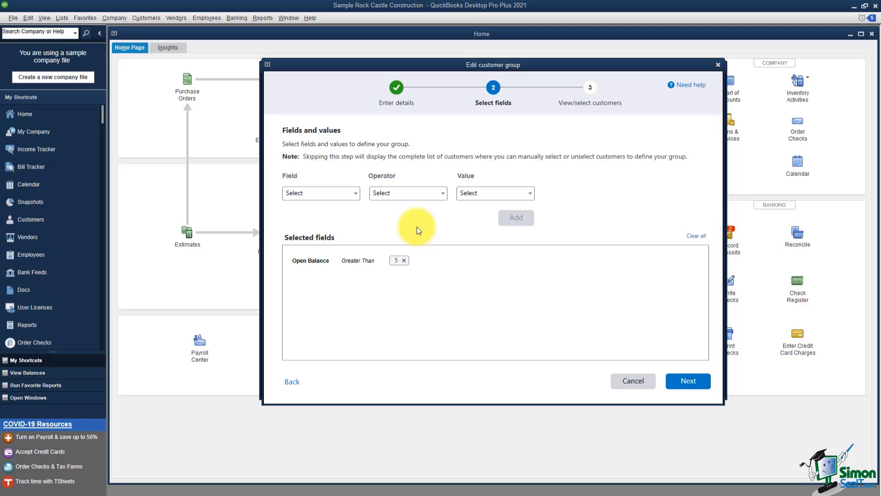
pyautogui.click(634, 387)
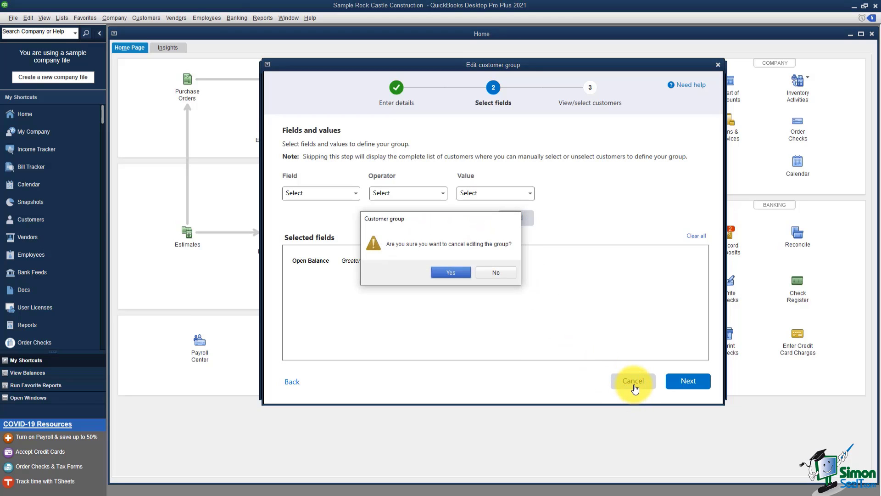
pyautogui.click(450, 273)
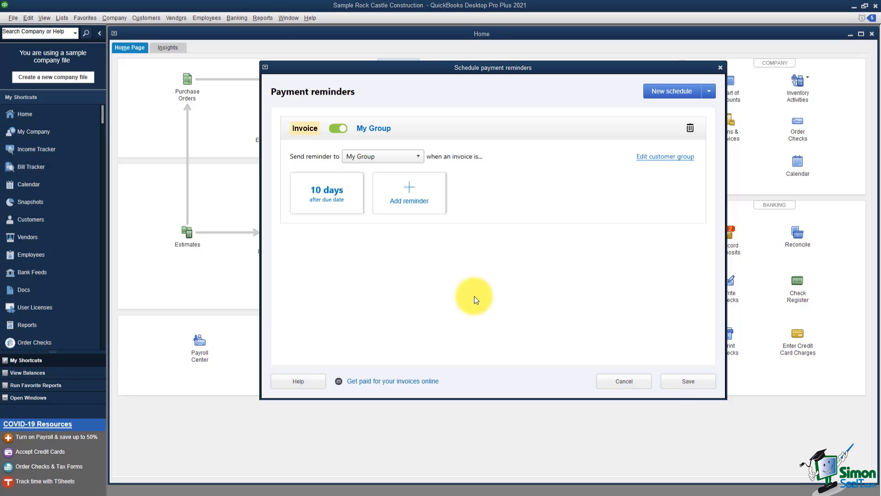
# Step: Save the payment reminder schedule and close the follow-up window without reviewing or sending a first reminder
pyautogui.click(678, 383)
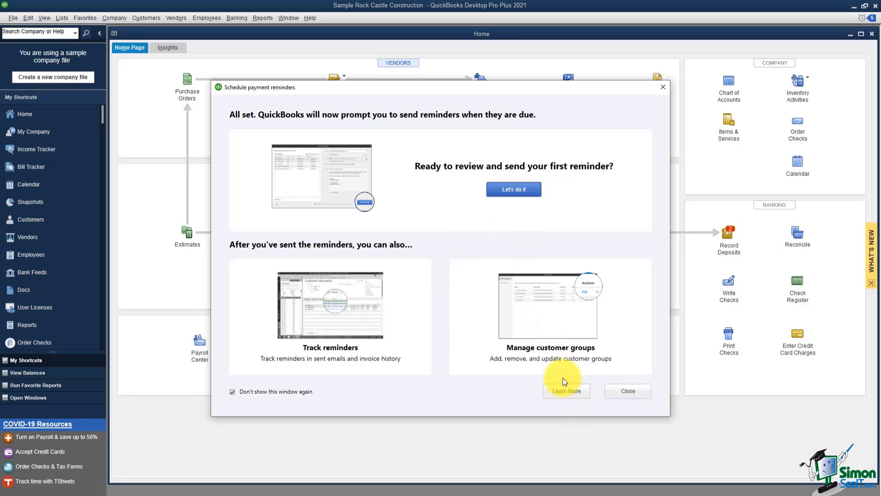
pyautogui.click(628, 391)
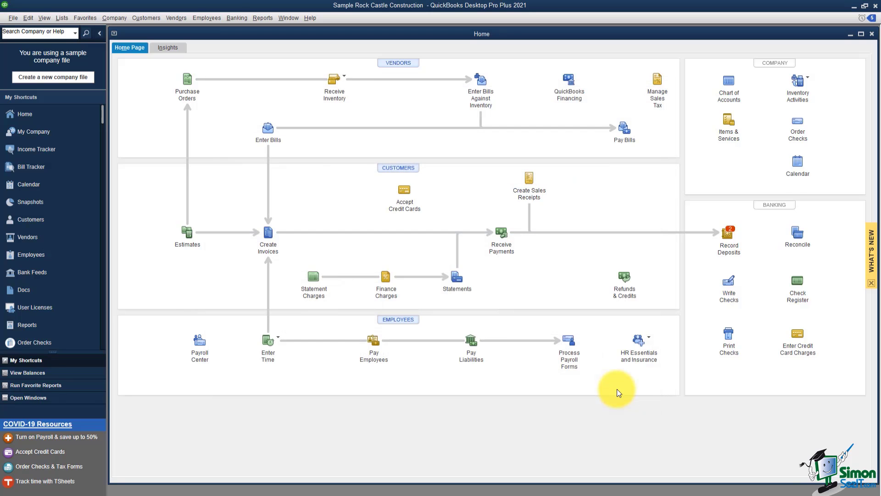